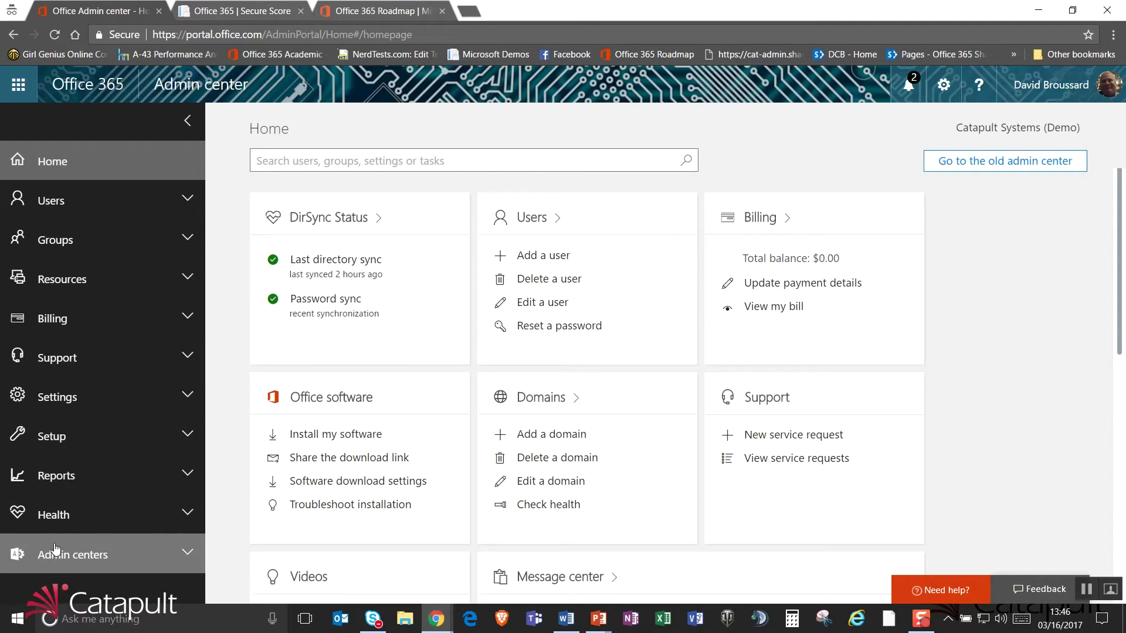
Open the Security & Compliance Center from Admin centers, then switch to the Secure Score tab.
left_click(56, 554)
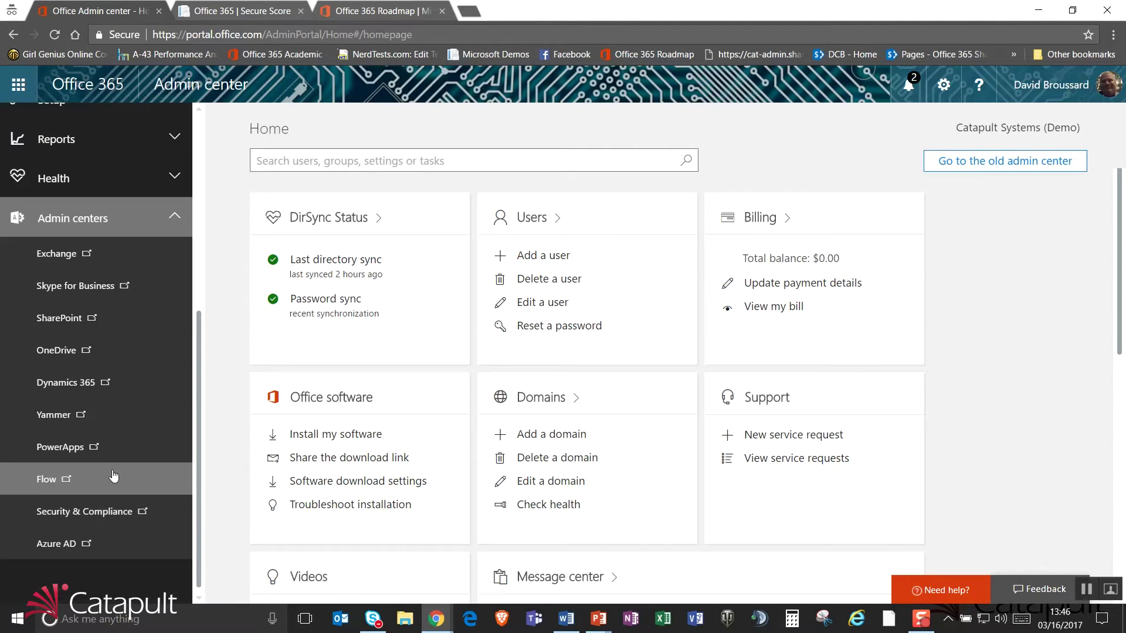
left_click(64, 514)
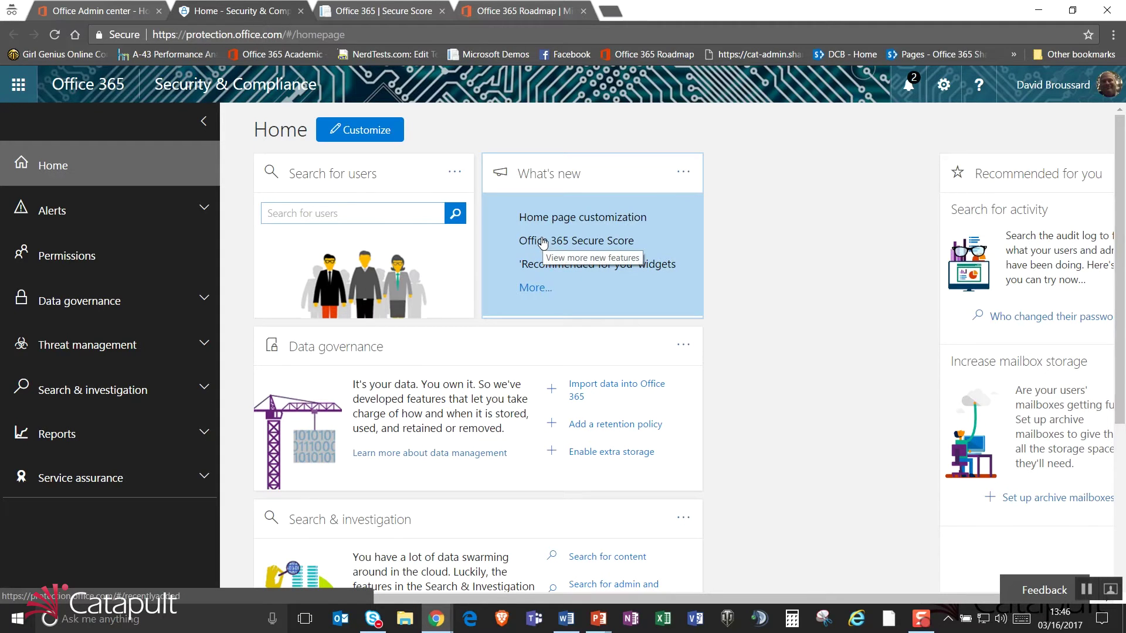
left_click(378, 11)
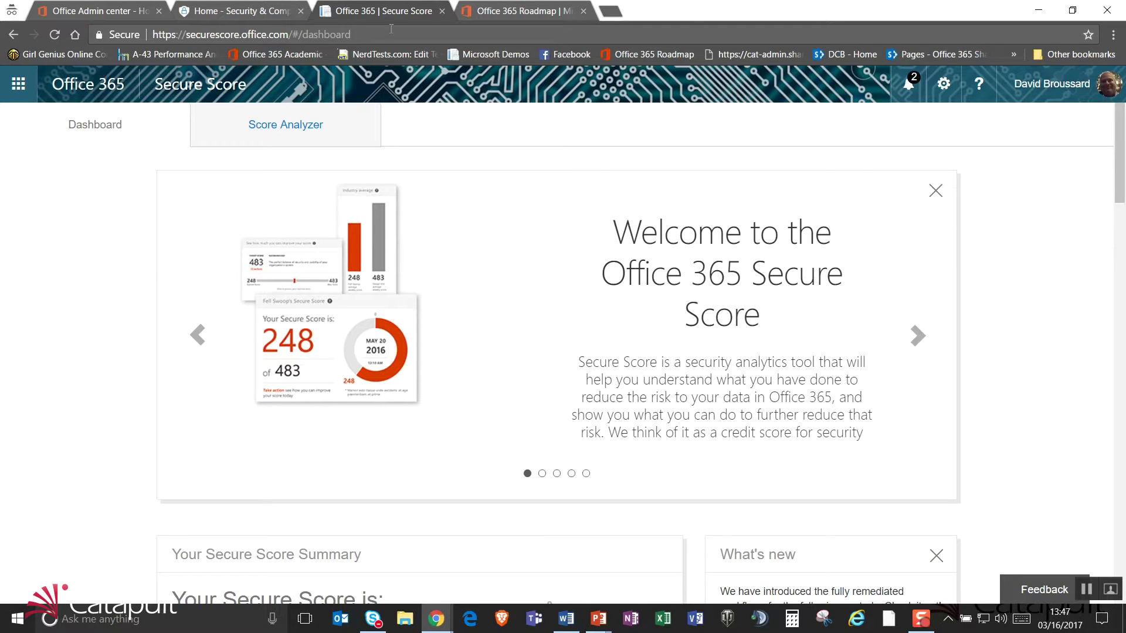
Dismiss the Secure Score welcome carousel and scroll down to the 25 queued improvement actions.
left_click(934, 192)
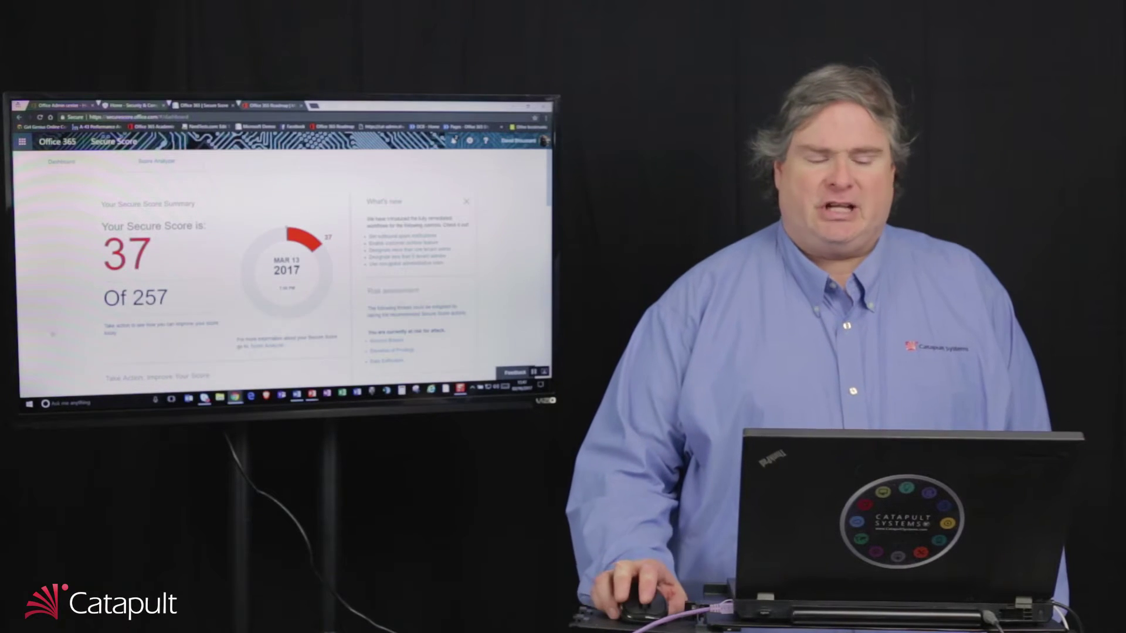
scroll(52, 333, "down", 8)
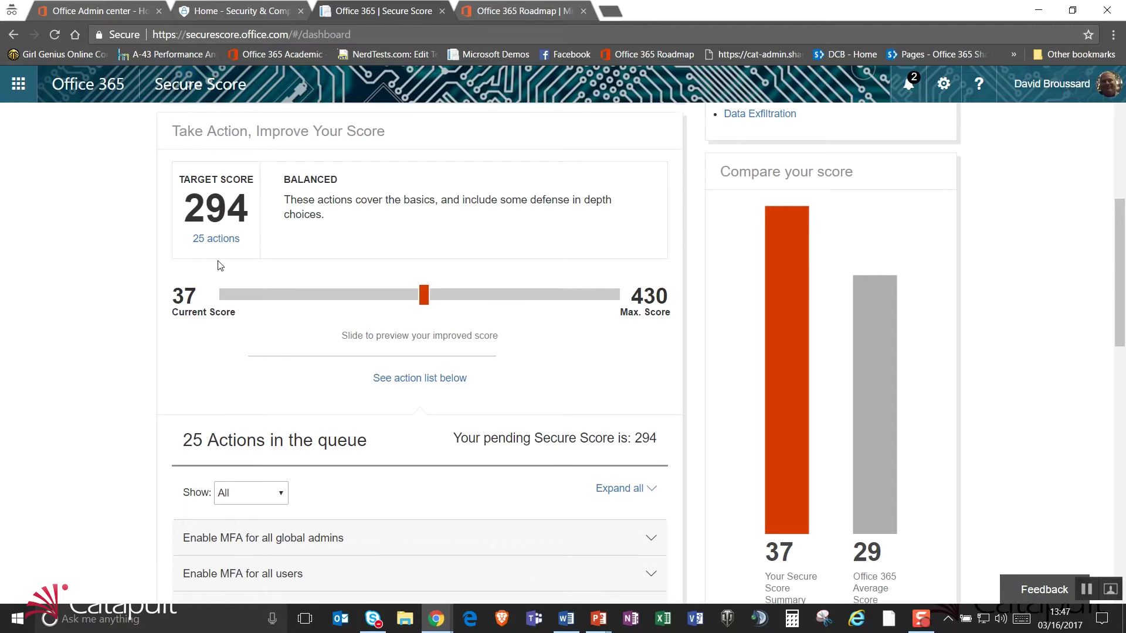
scroll(216, 264, "down", 5)
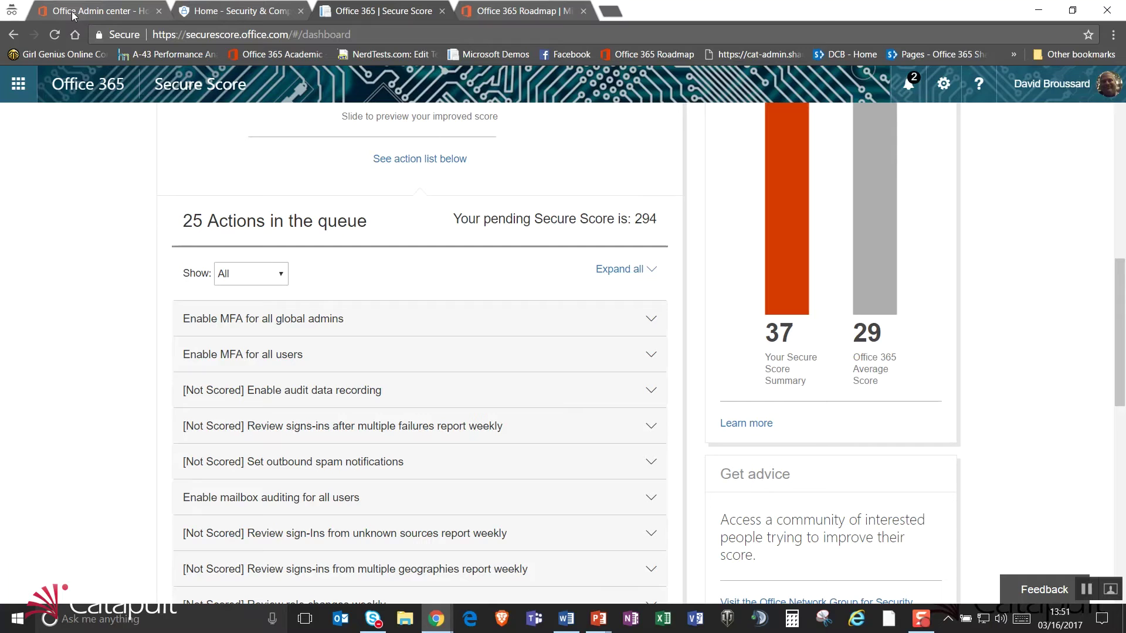
Return to the Office 365 Admin center home tab after reviewing the queued actions.
left_click(73, 14)
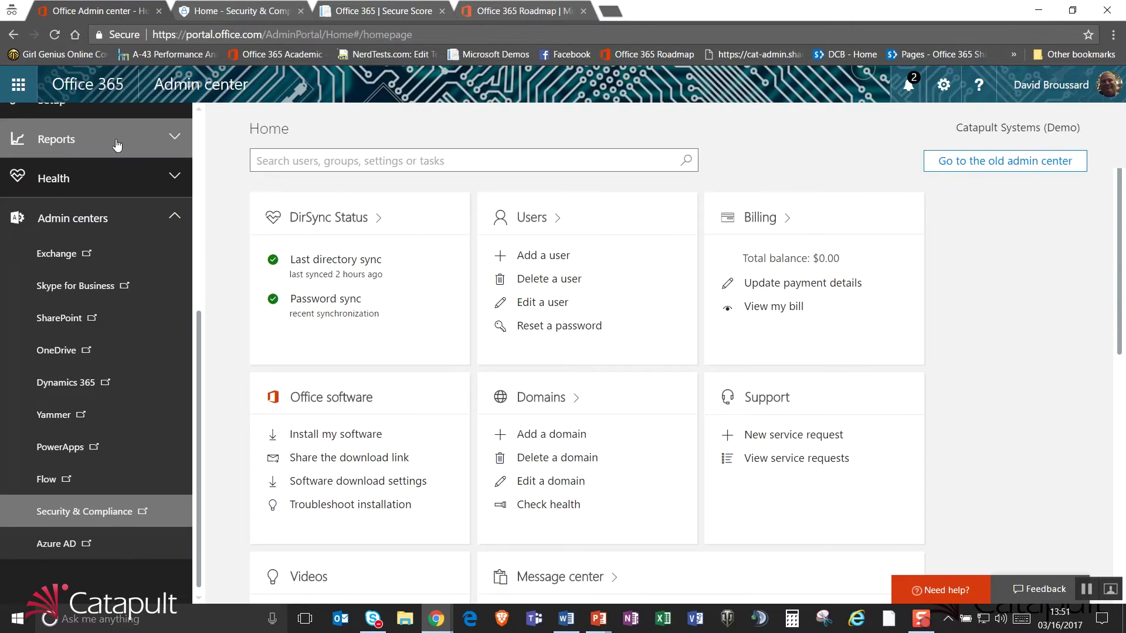
Select a user in Active users and open multi-factor authentication management from their details.
left_click(531, 220)
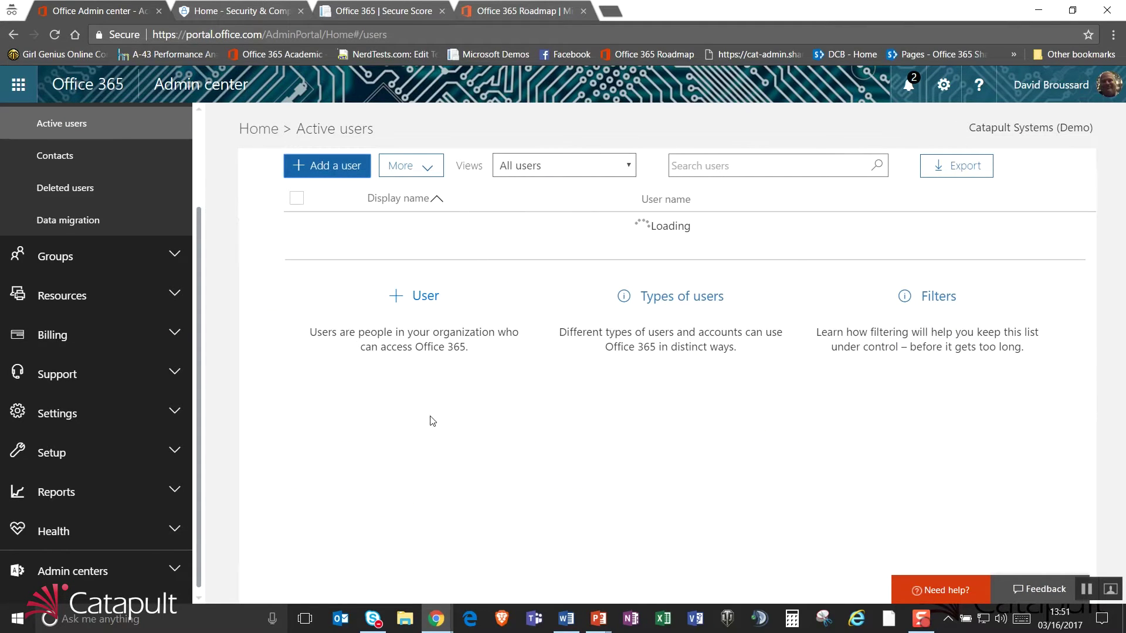
scroll(340, 449, "down", 5)
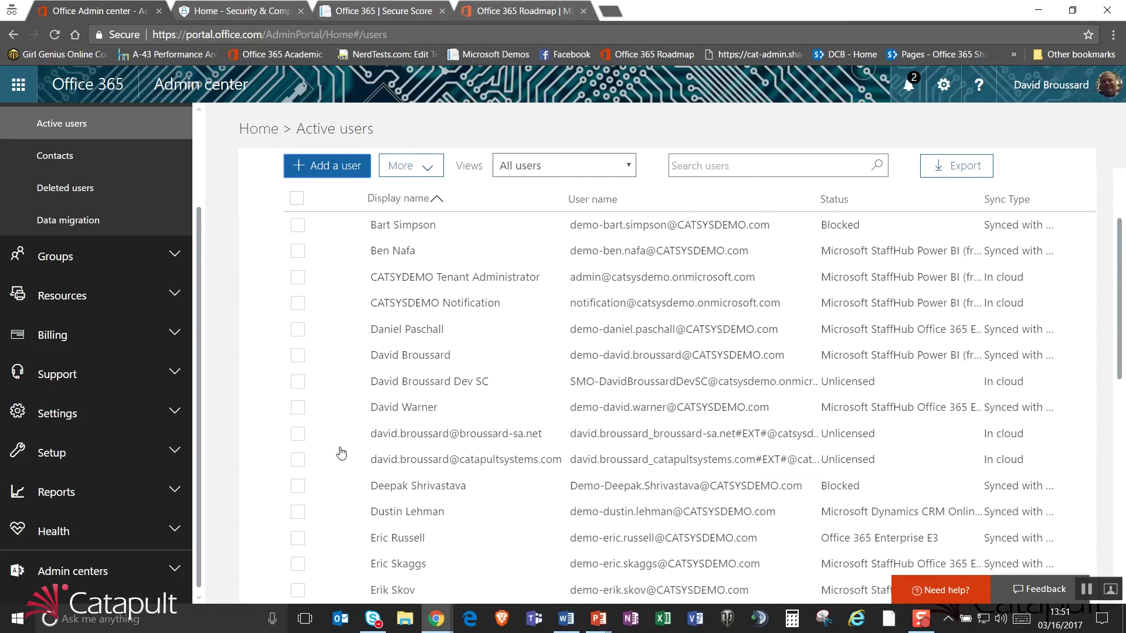
left_click(297, 360)
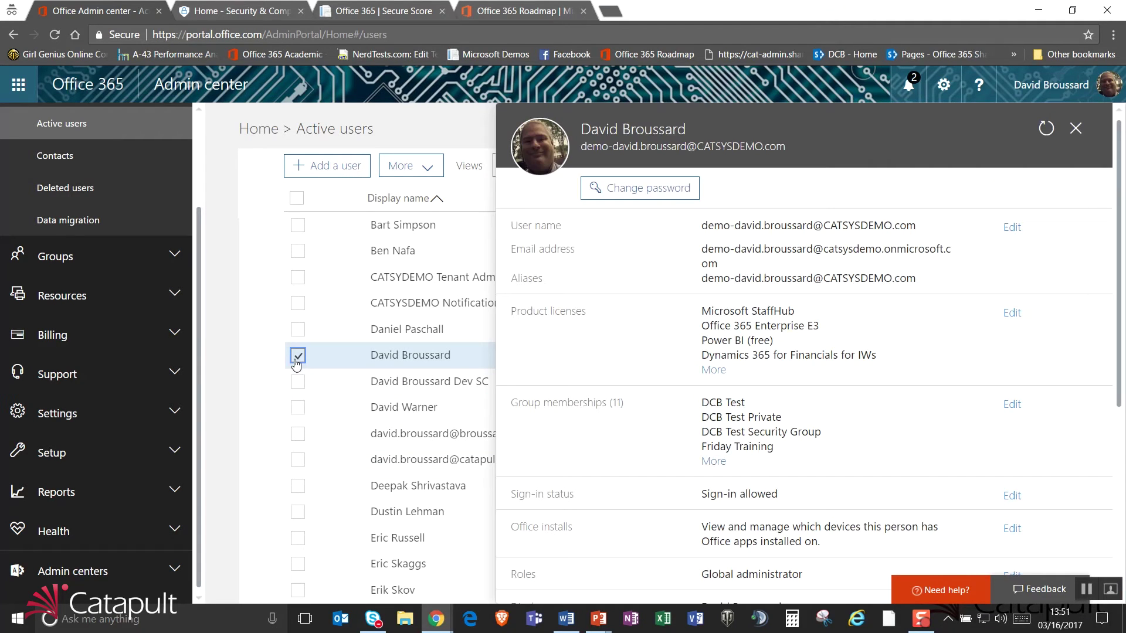
scroll(826, 376, "down", 5)
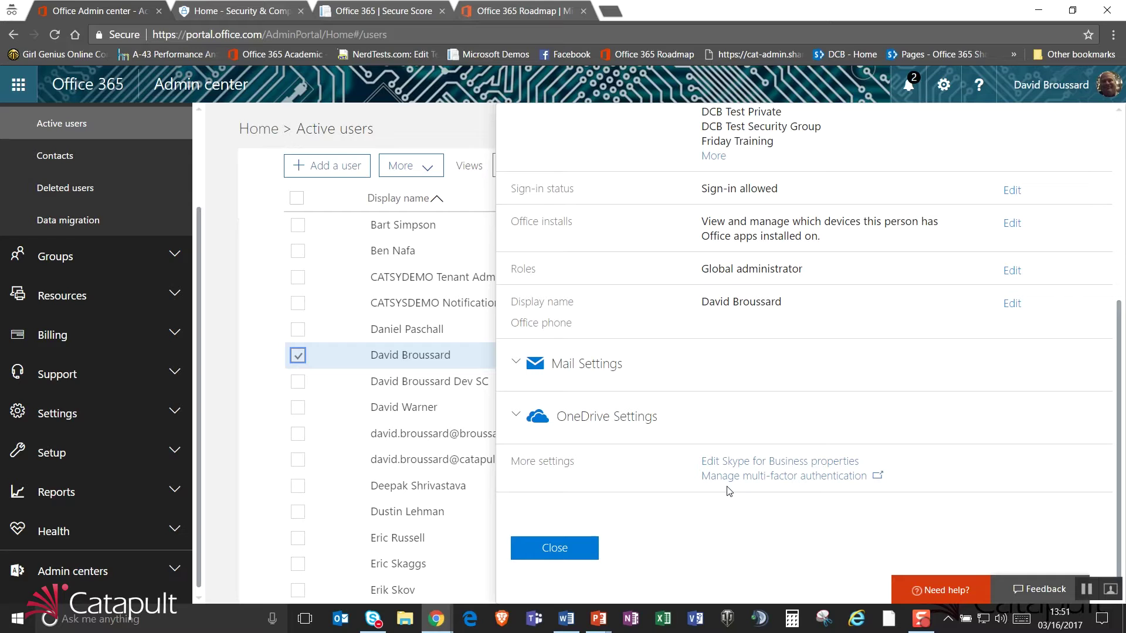
left_click(762, 478)
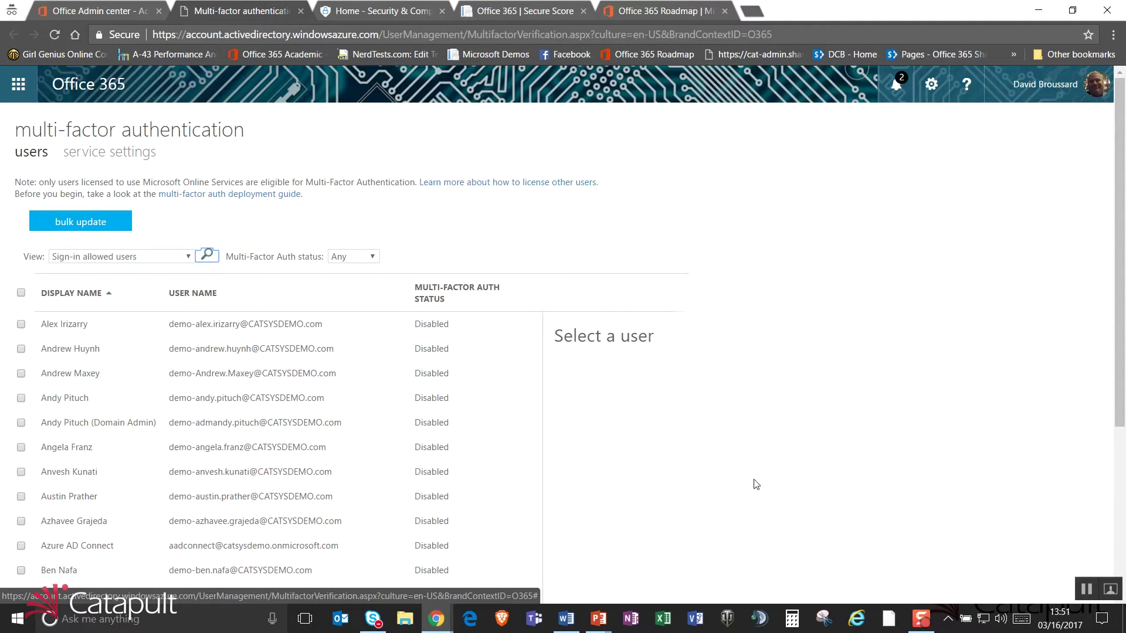
Select a user in the MFA list to confirm status Disabled, then return to their account details.
scroll(59, 462, "down", 3)
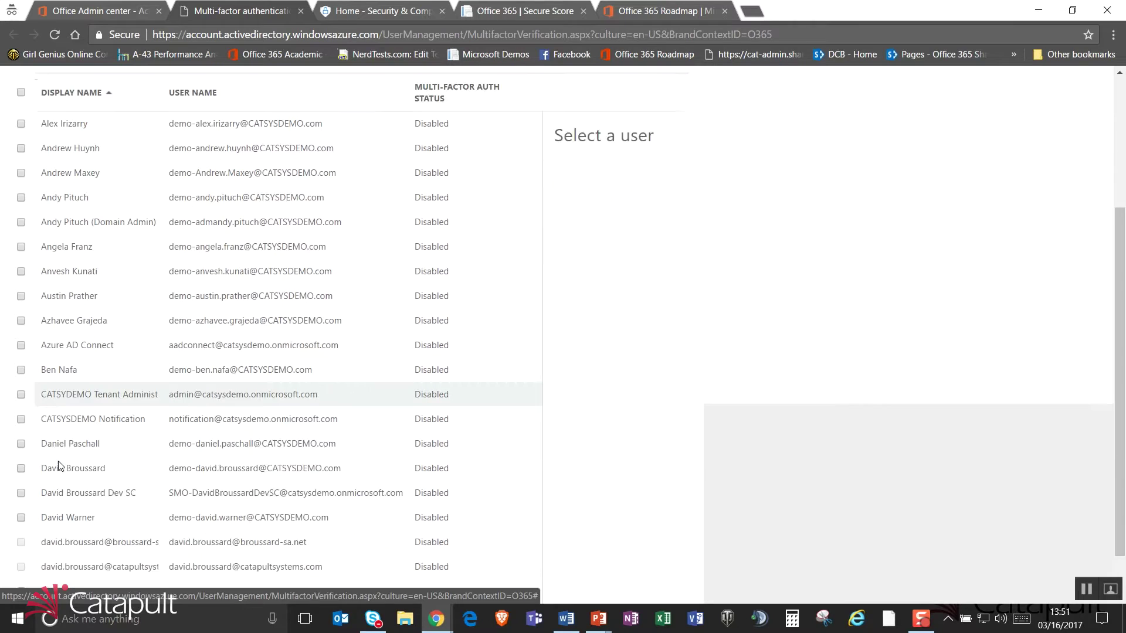
scroll(58, 465, "down", 1)
left_click(21, 415)
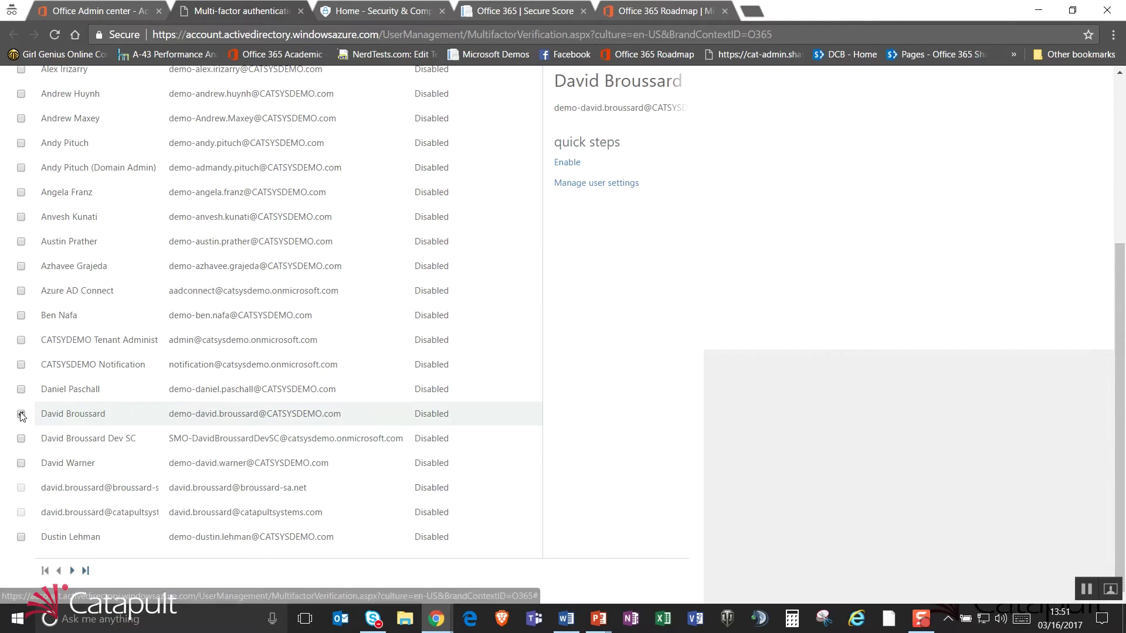
scroll(563, 422, "up", 5)
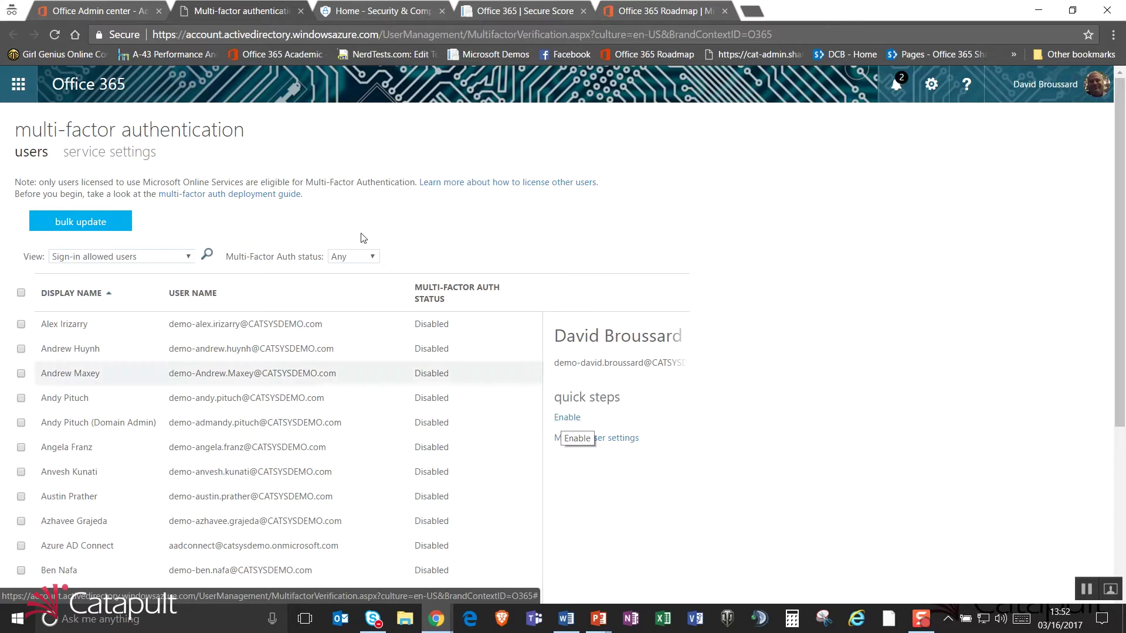
left_click(87, 11)
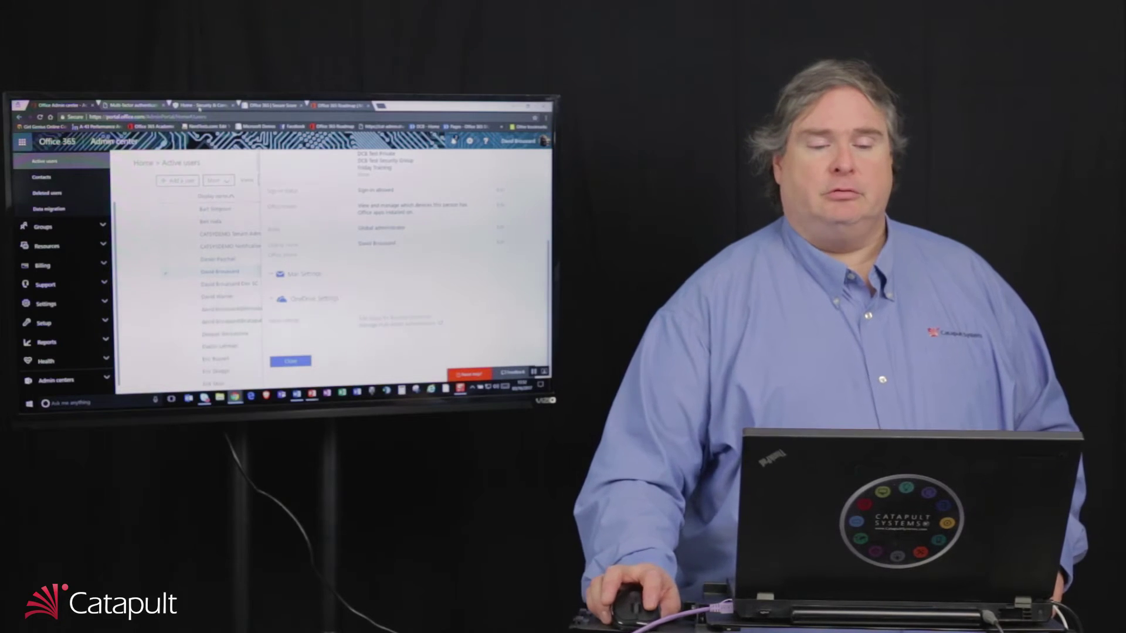
In Security & Compliance, go to Alerts > Manage alerts and open the Anonymous Link alert.
left_click(375, 11)
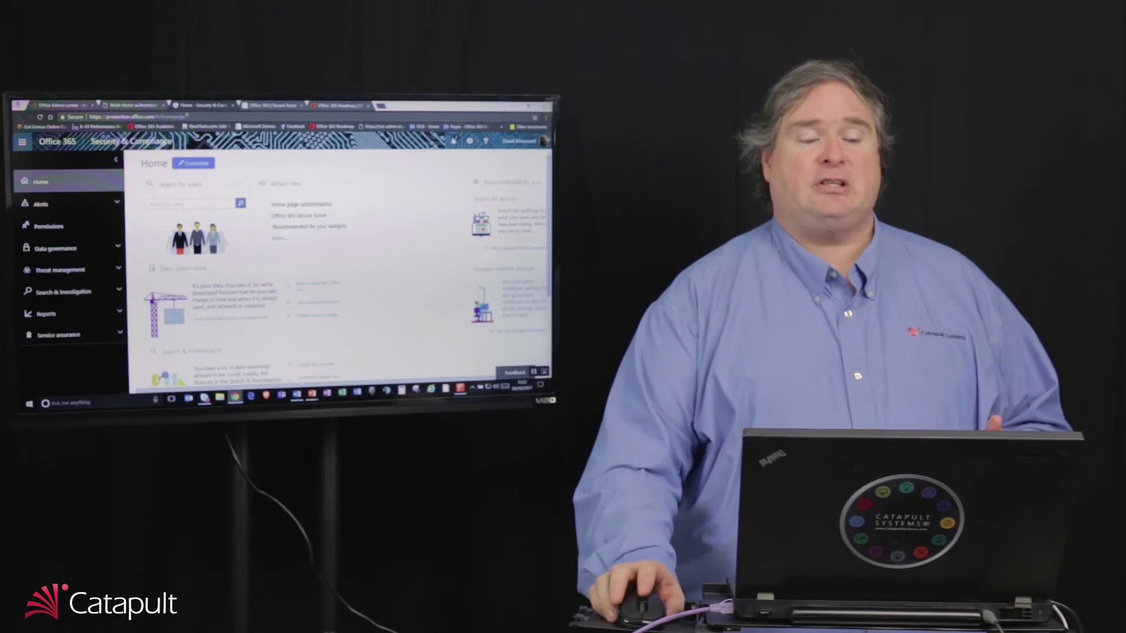
left_click(45, 205)
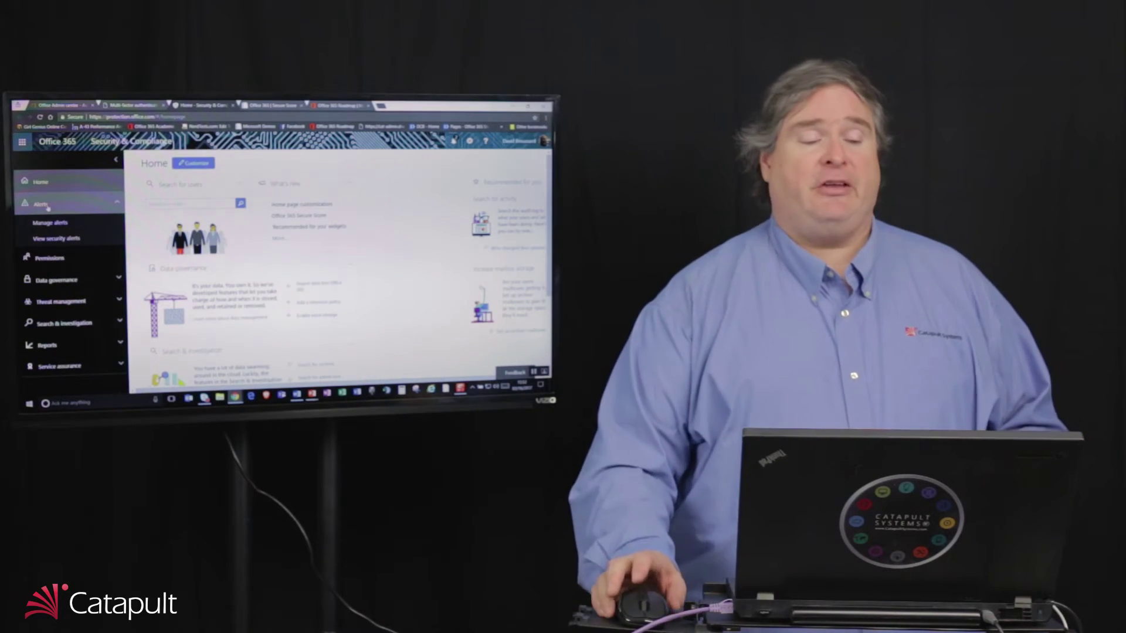
left_click(49, 223)
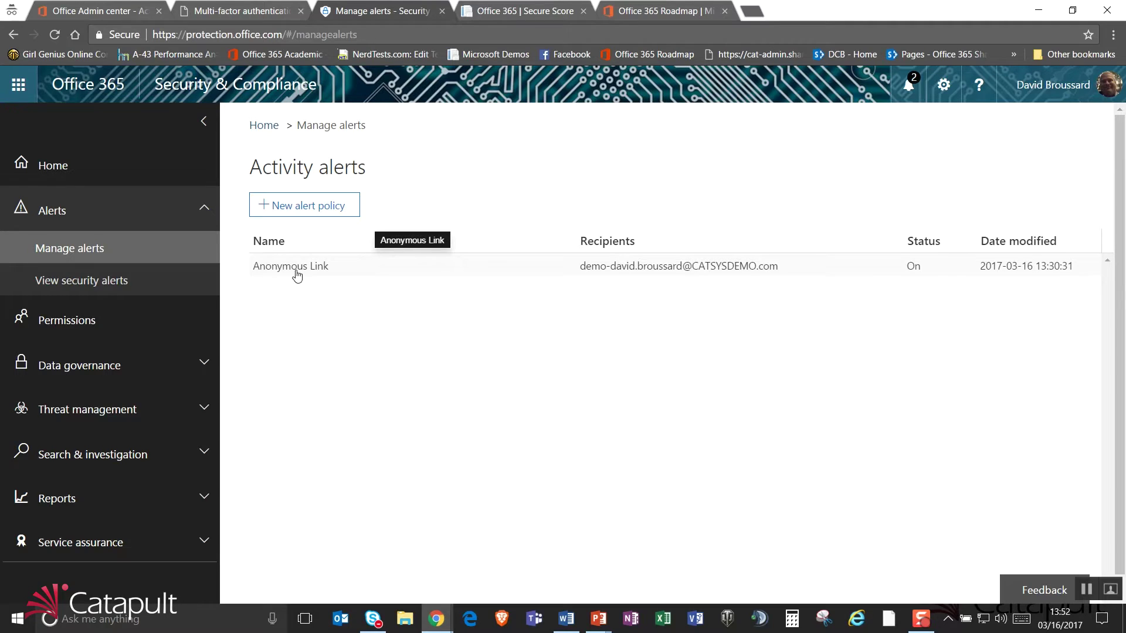
left_click(297, 274)
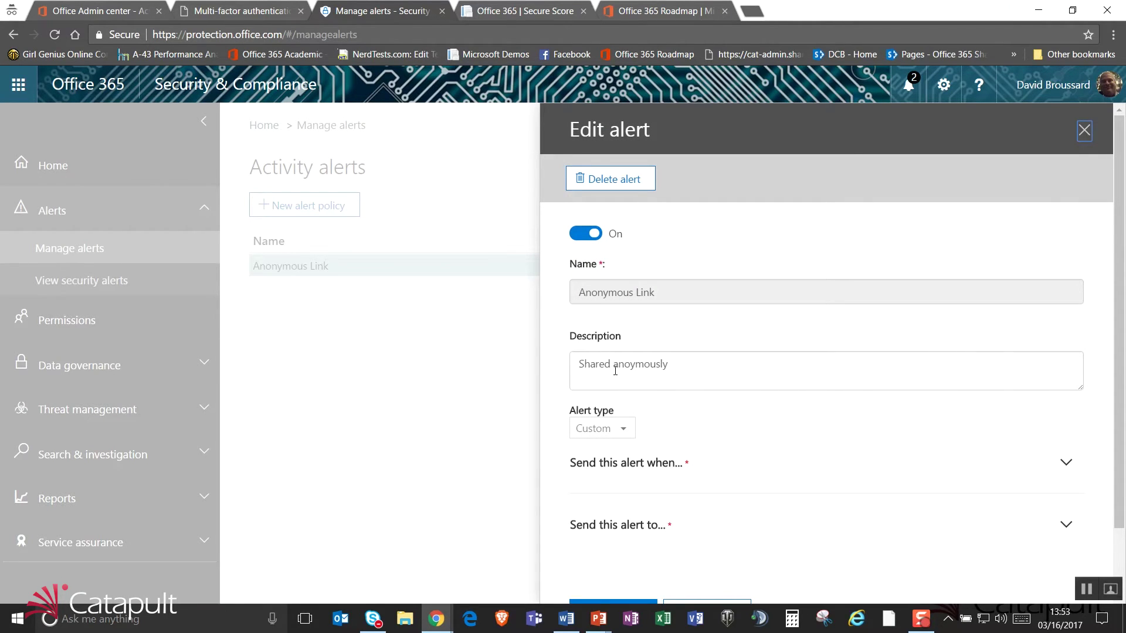
Expand the Anonymous Link alert's 'Send this alert when…' and 'Send this alert to…' sections.
scroll(615, 371, "down", 2)
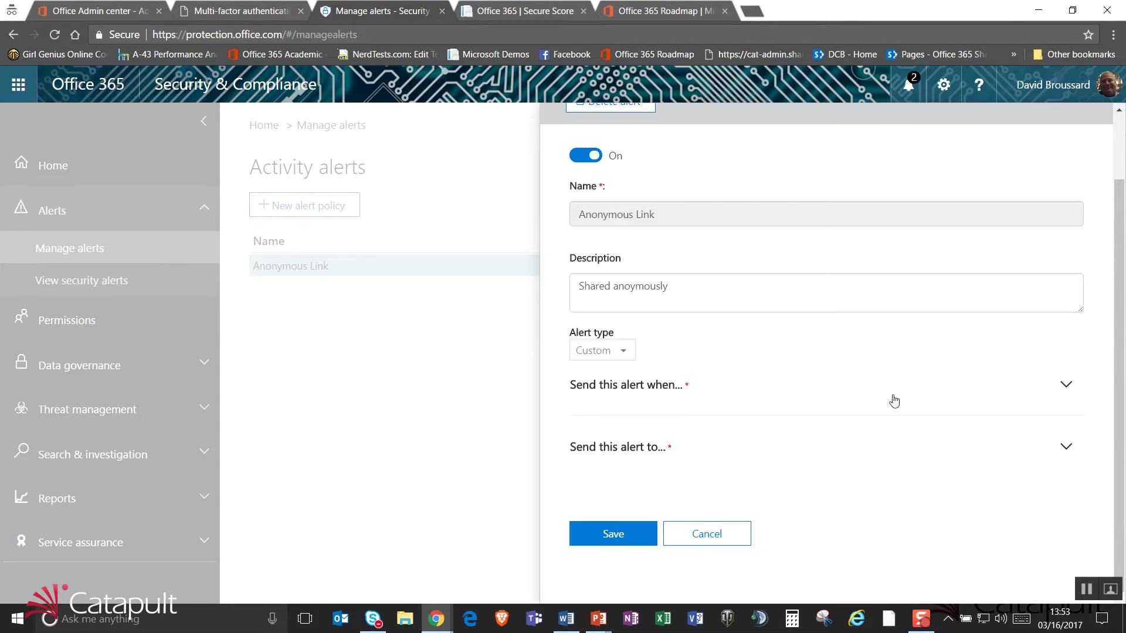
left_click(1066, 385)
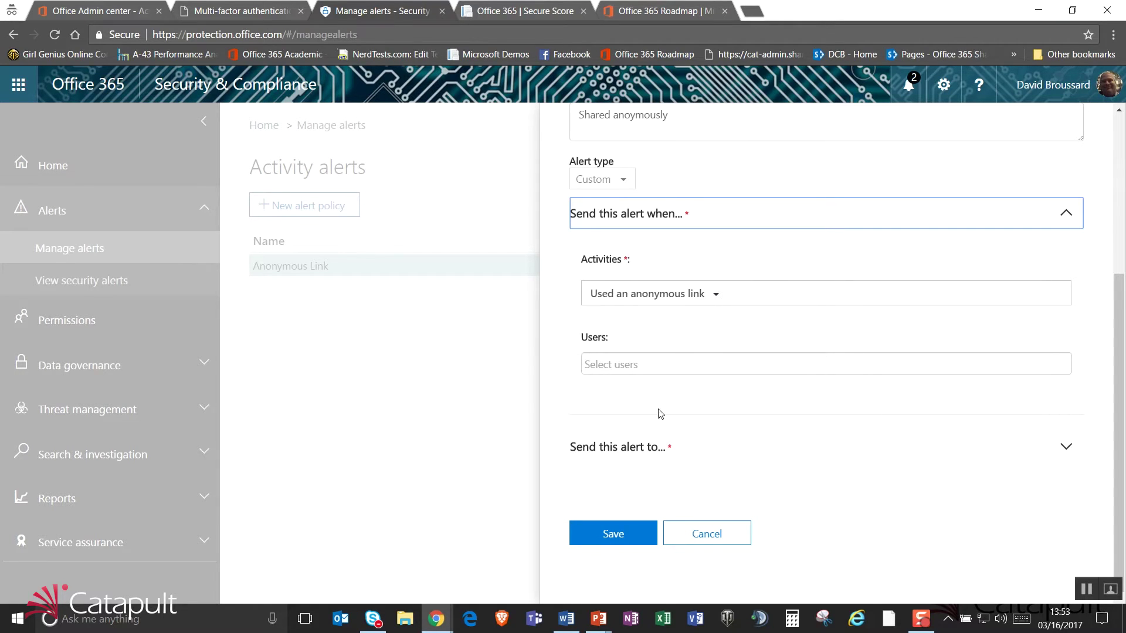
left_click(624, 453)
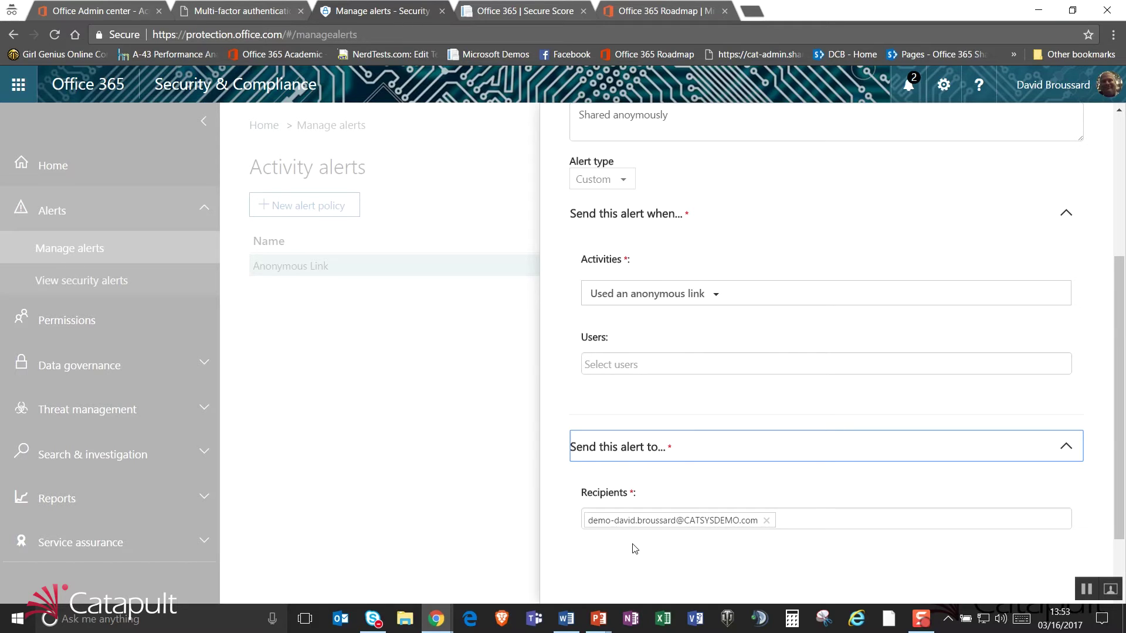
Add 'Created an anonymous link' to the alert's activities alongside 'Used an anonymous link'.
left_click(715, 298)
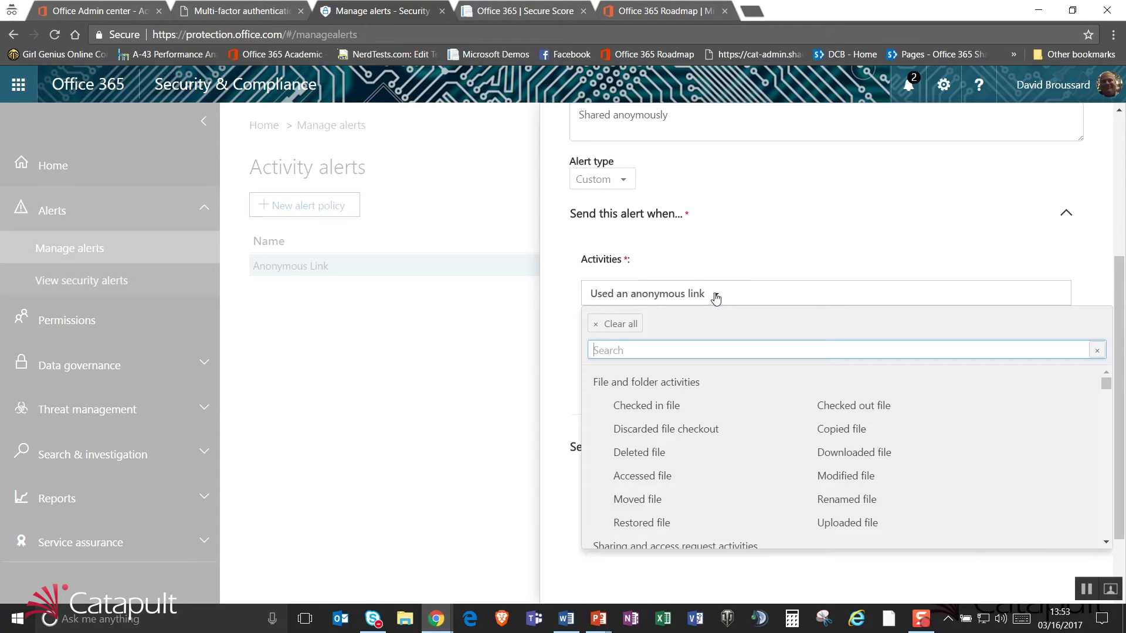
scroll(673, 428, "down", 3)
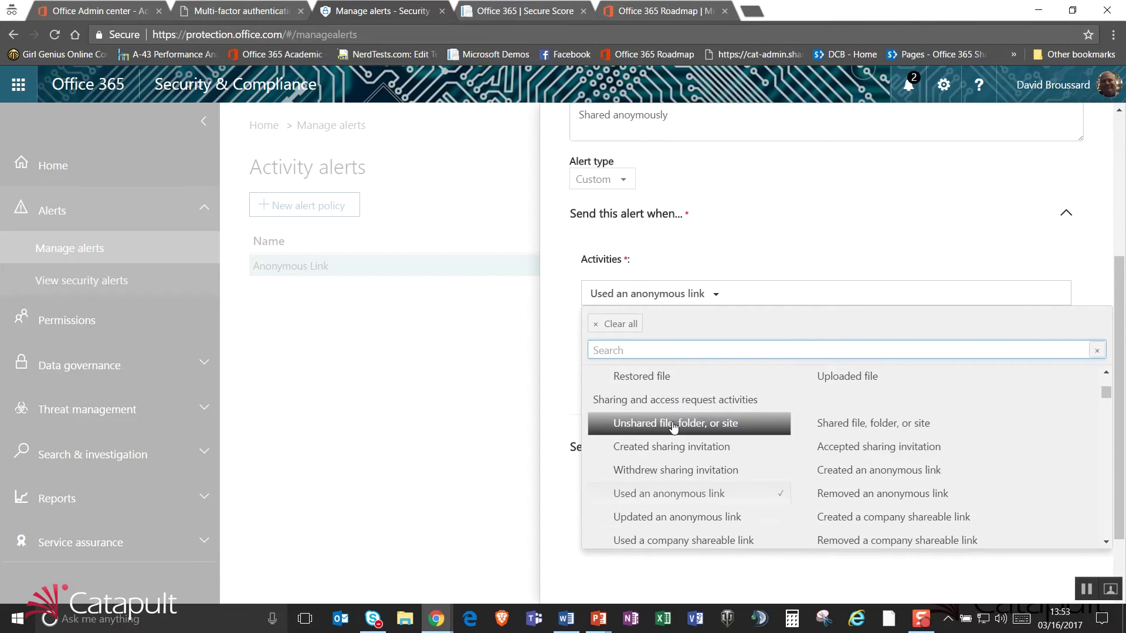
scroll(673, 428, "up", 3)
scroll(674, 428, "down", 3)
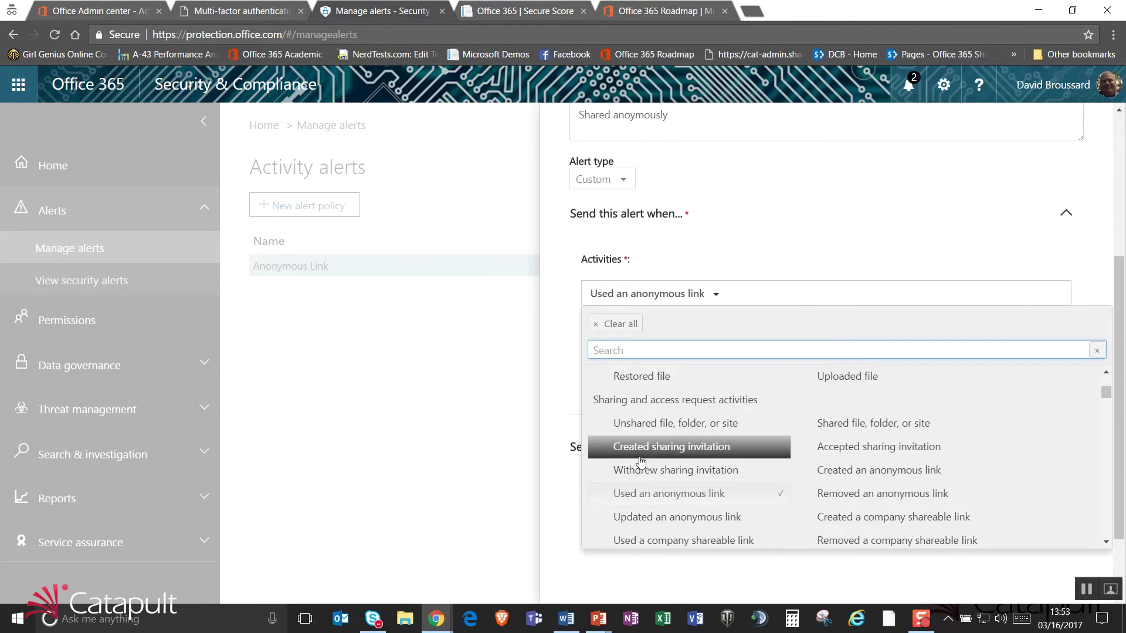
scroll(716, 479, "down", 3)
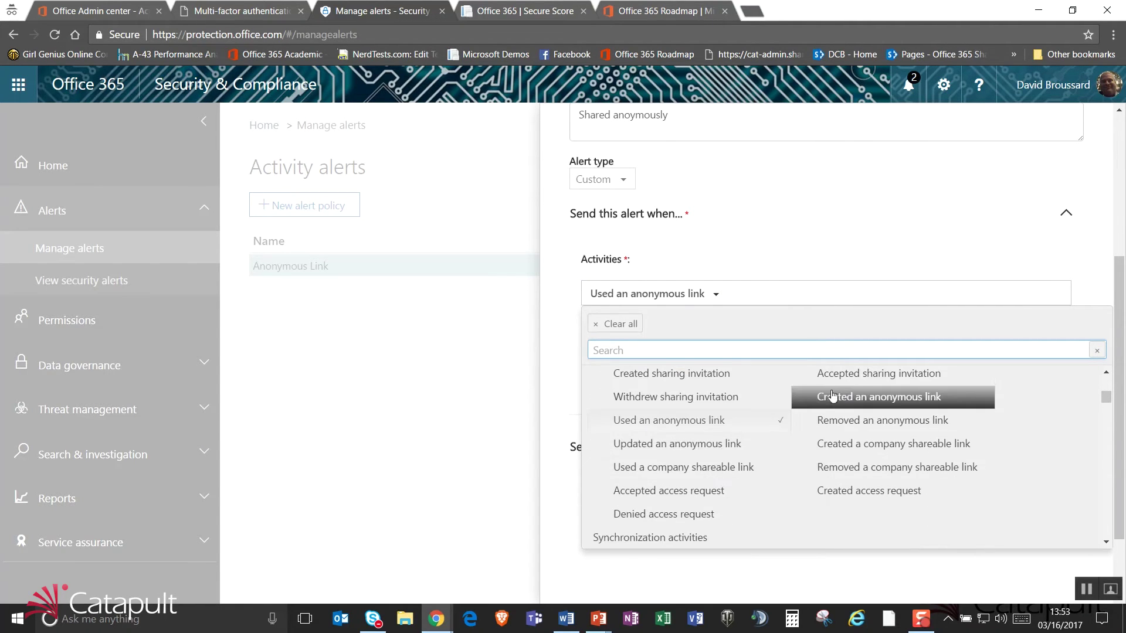
left_click(921, 401)
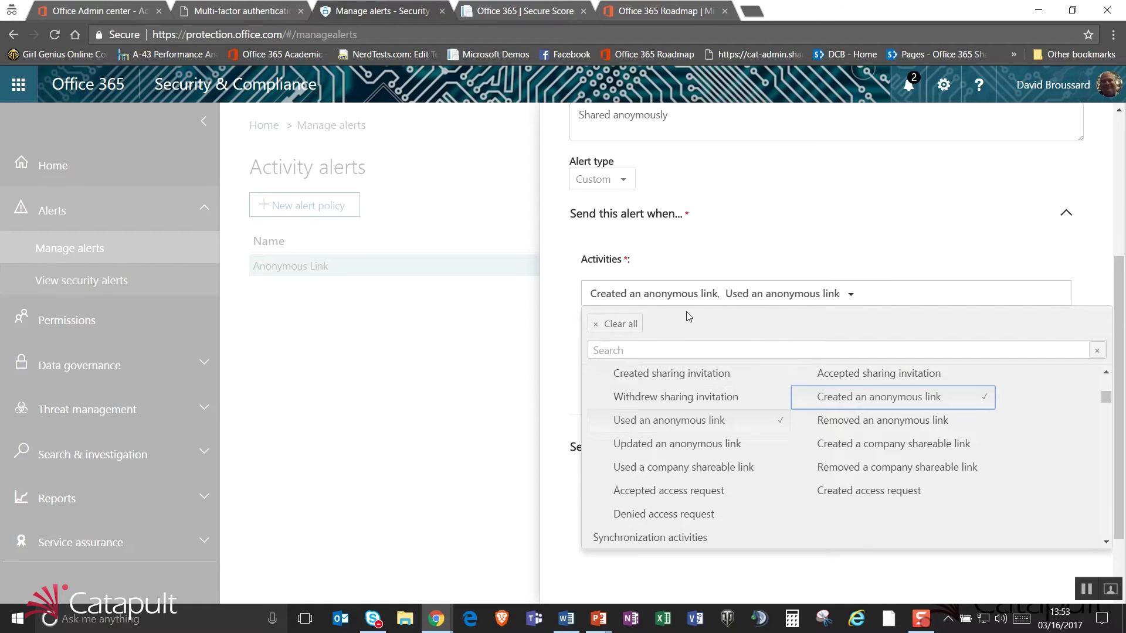
scroll(762, 505, "down", 3)
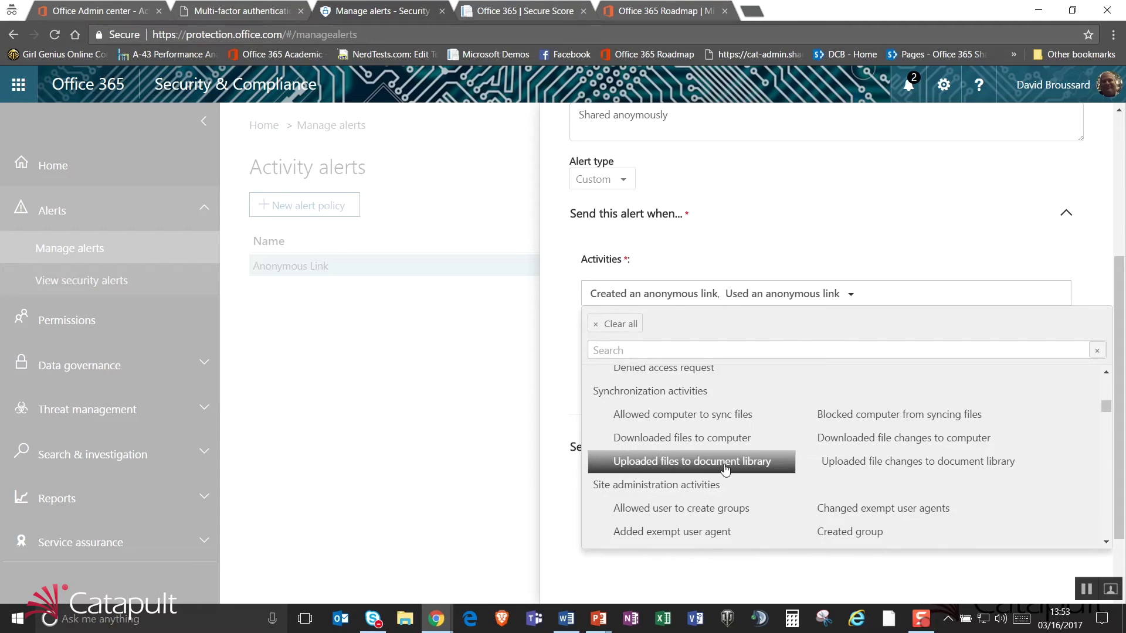
scroll(726, 467, "down", 3)
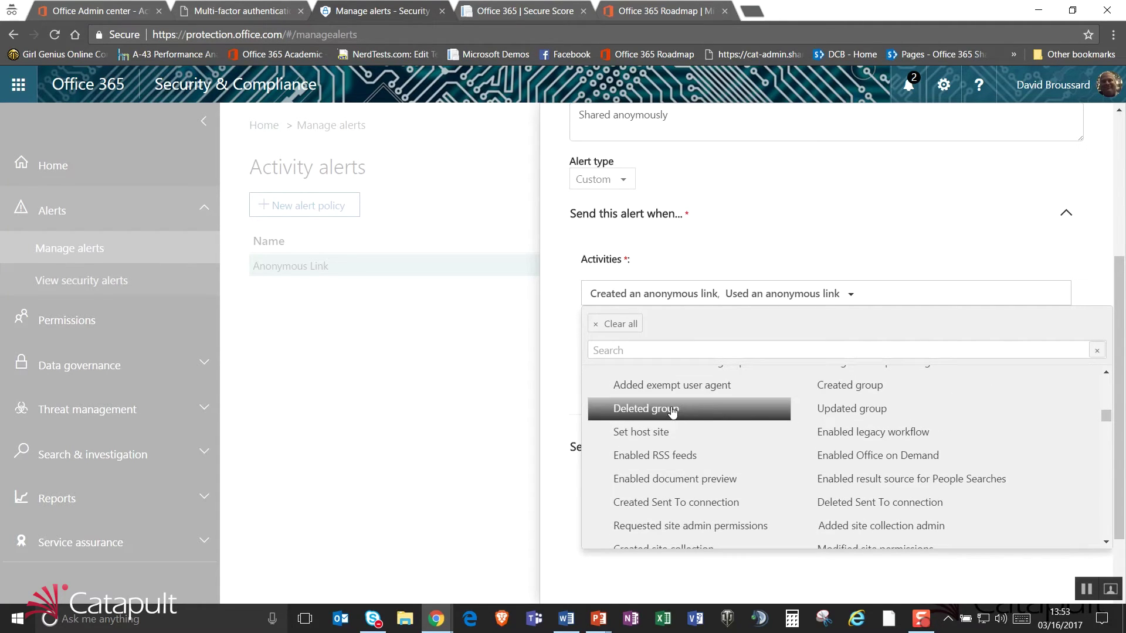
scroll(812, 465, "down", 5)
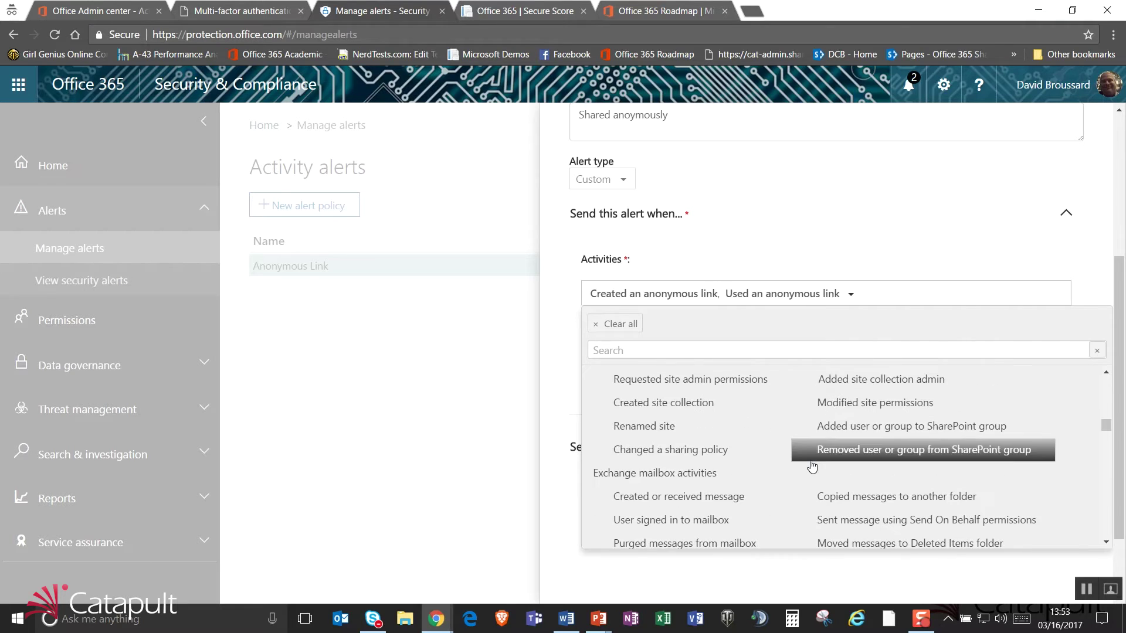
scroll(812, 466, "up", 1)
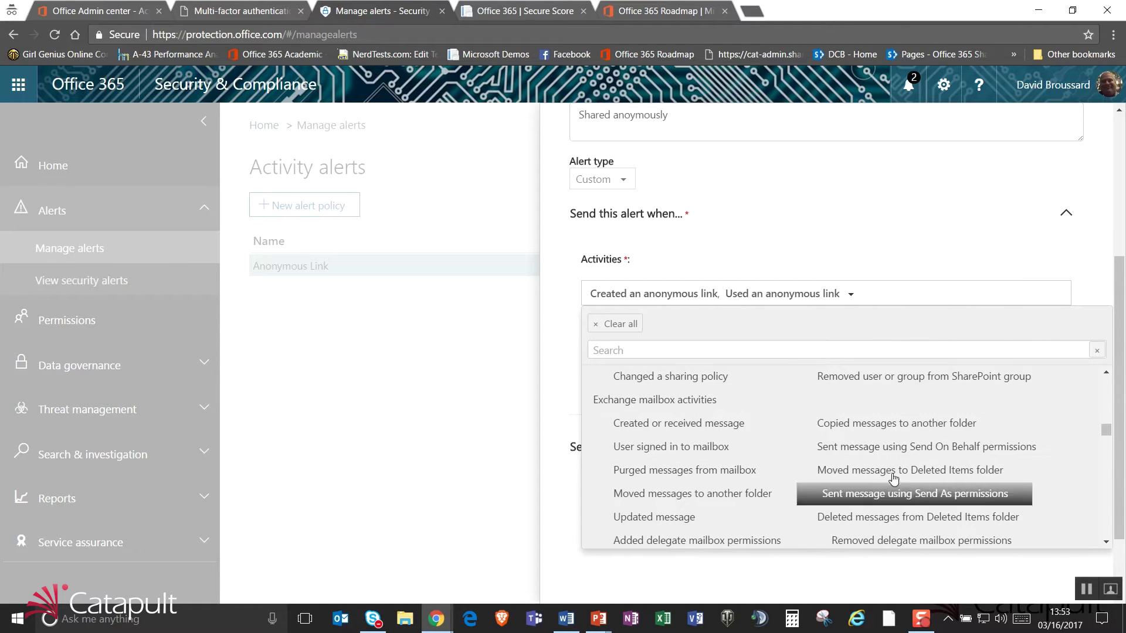
scroll(838, 467, "down", 3)
scroll(830, 461, "up", 1)
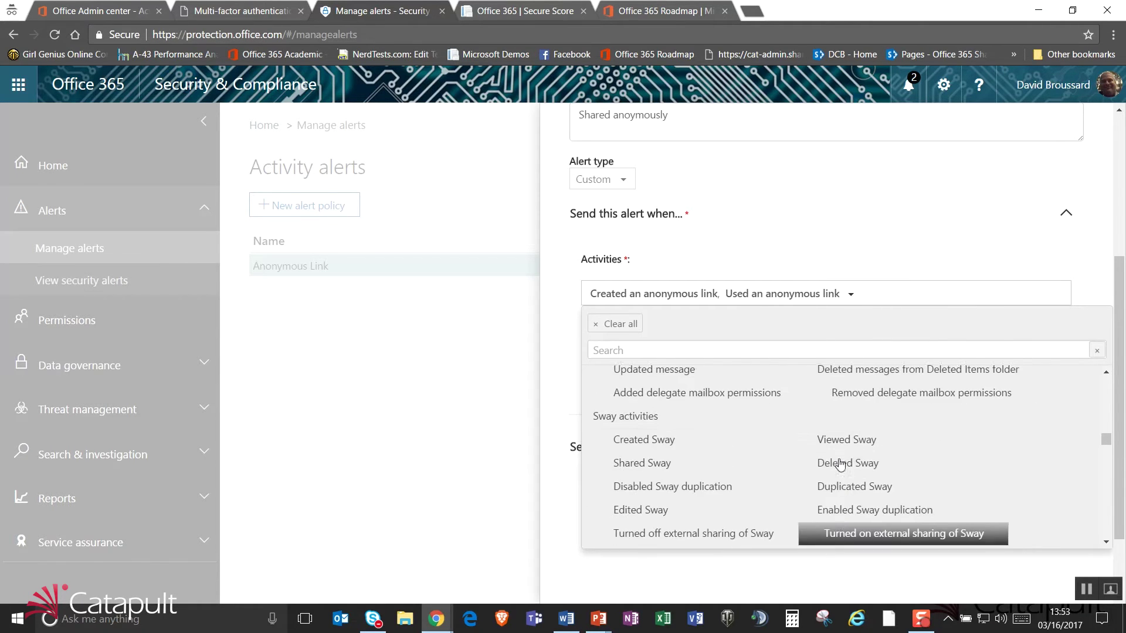
scroll(827, 469, "down", 1)
scroll(826, 497, "down", 6)
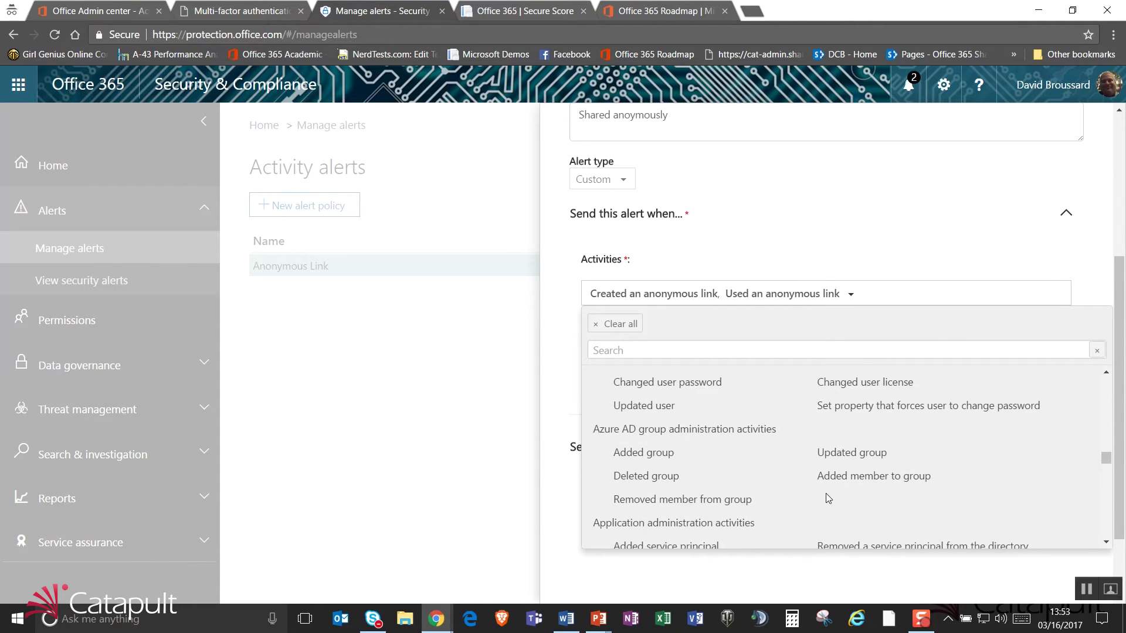
scroll(670, 439, "up", 1)
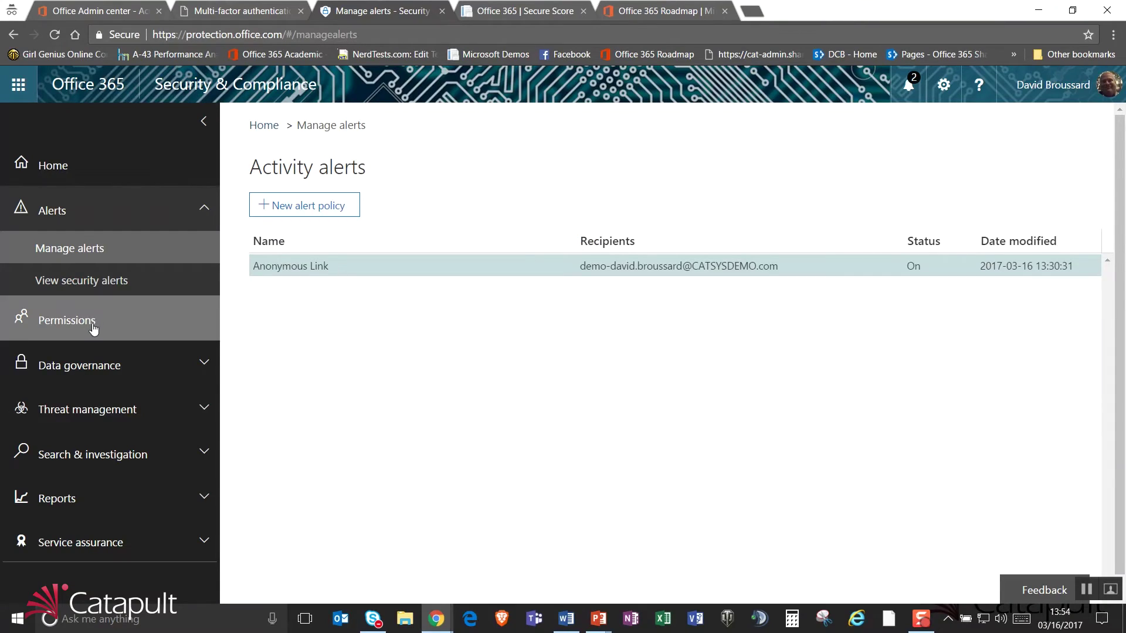
Expand Data governance and open the Retention page.
left_click(71, 366)
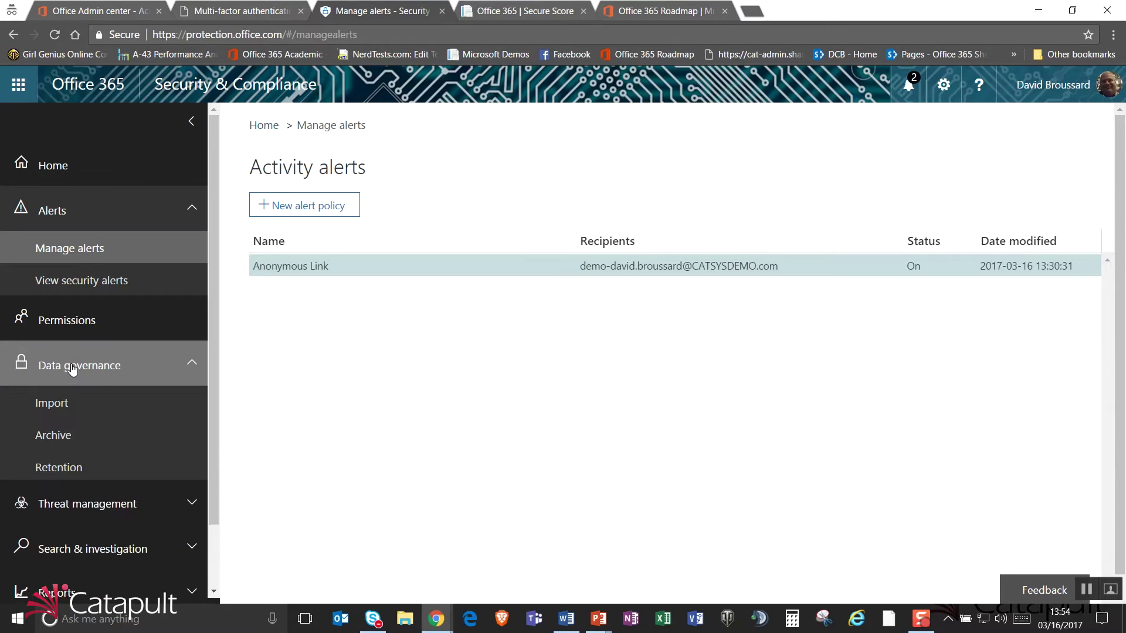
left_click(56, 470)
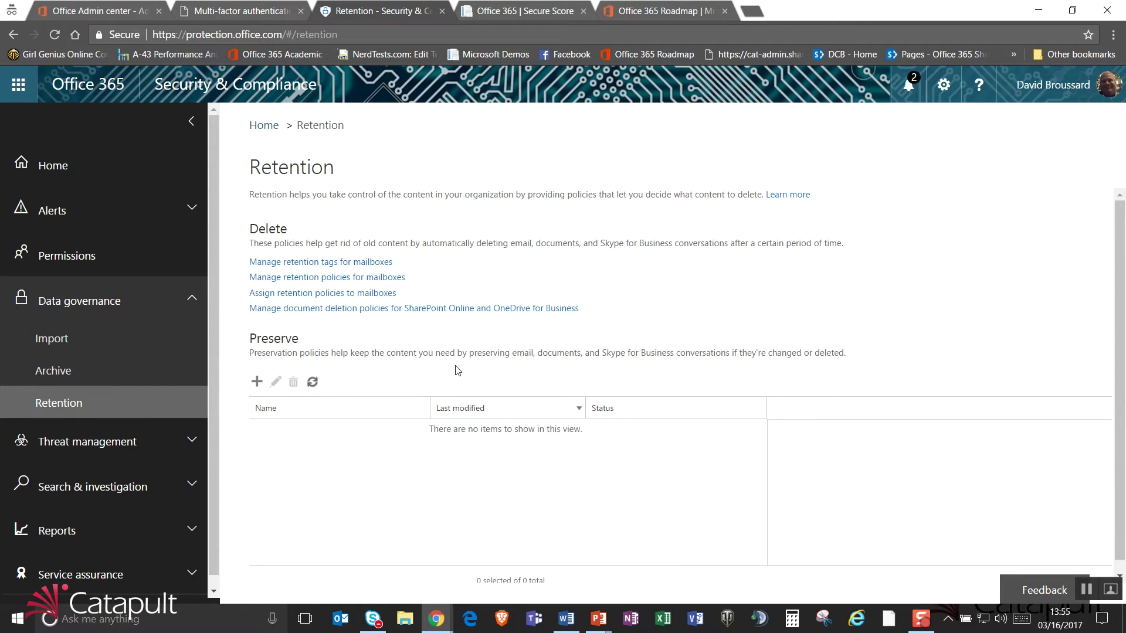
Start a new preservation policy named 'Do not delete important things' and continue past the description.
left_click(257, 382)
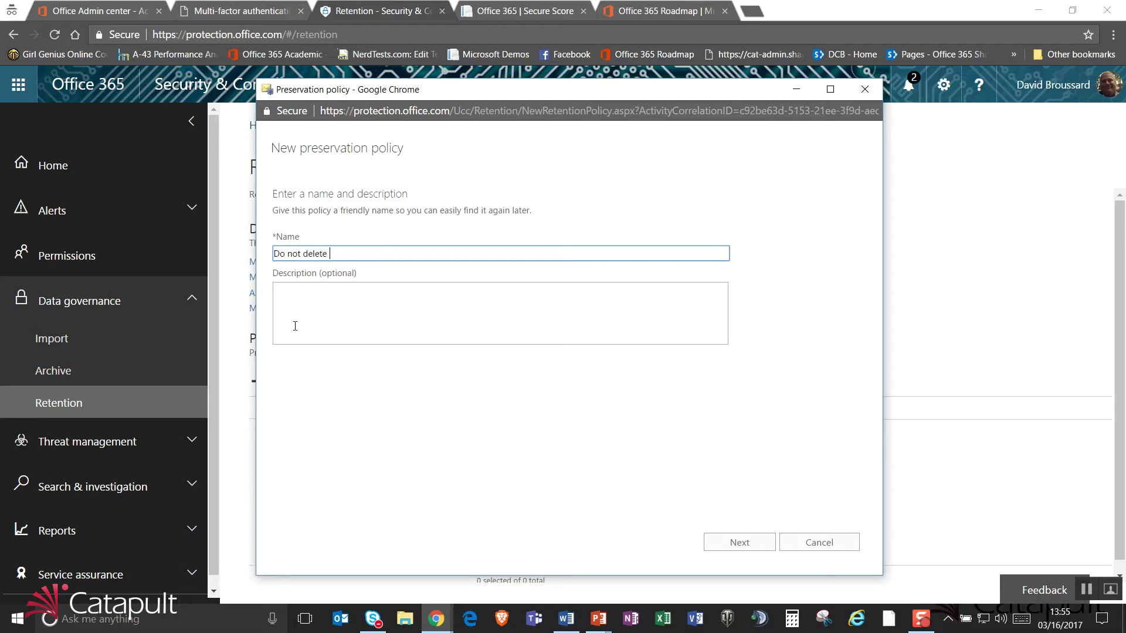
type("Do not delete important things")
left_click(362, 310)
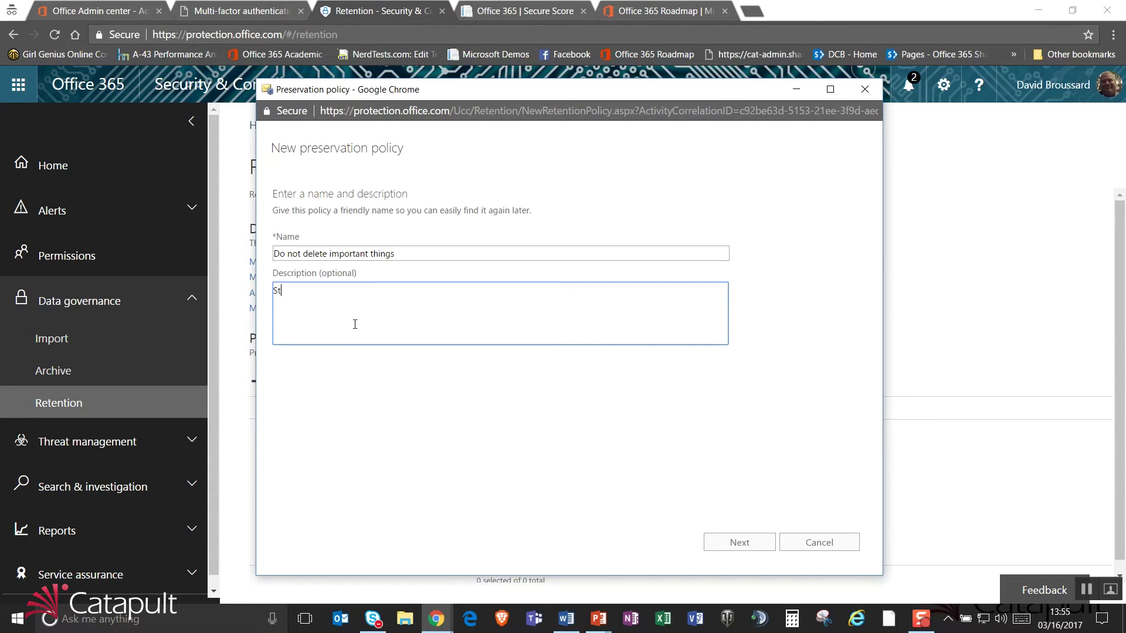
left_click(737, 541)
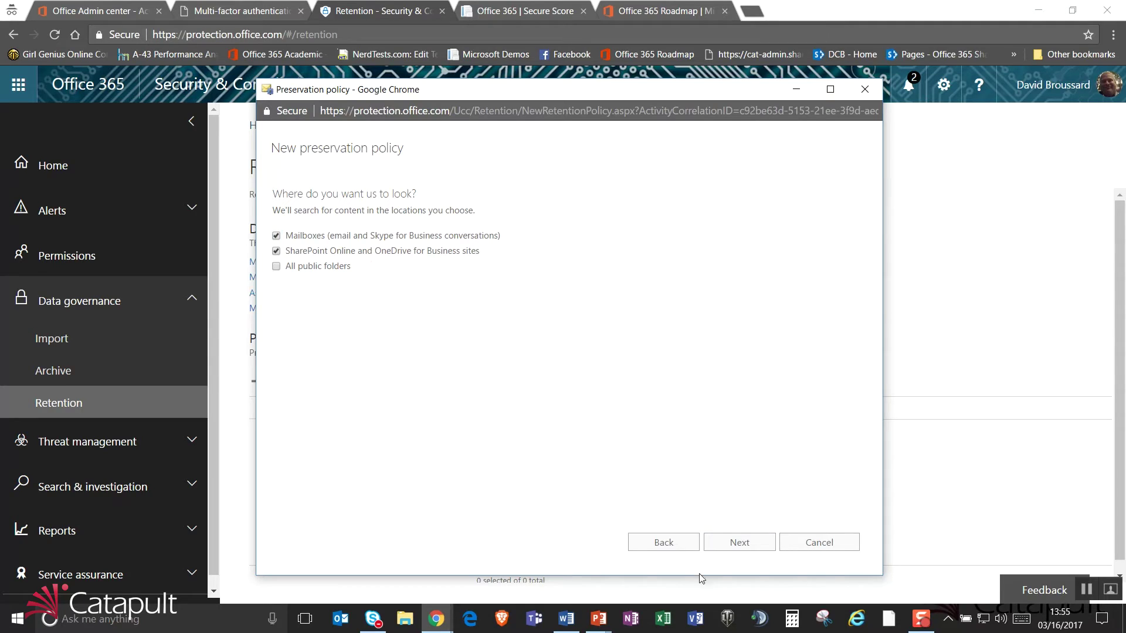
Add the first user's mailbox to the preservation policy.
left_click(737, 548)
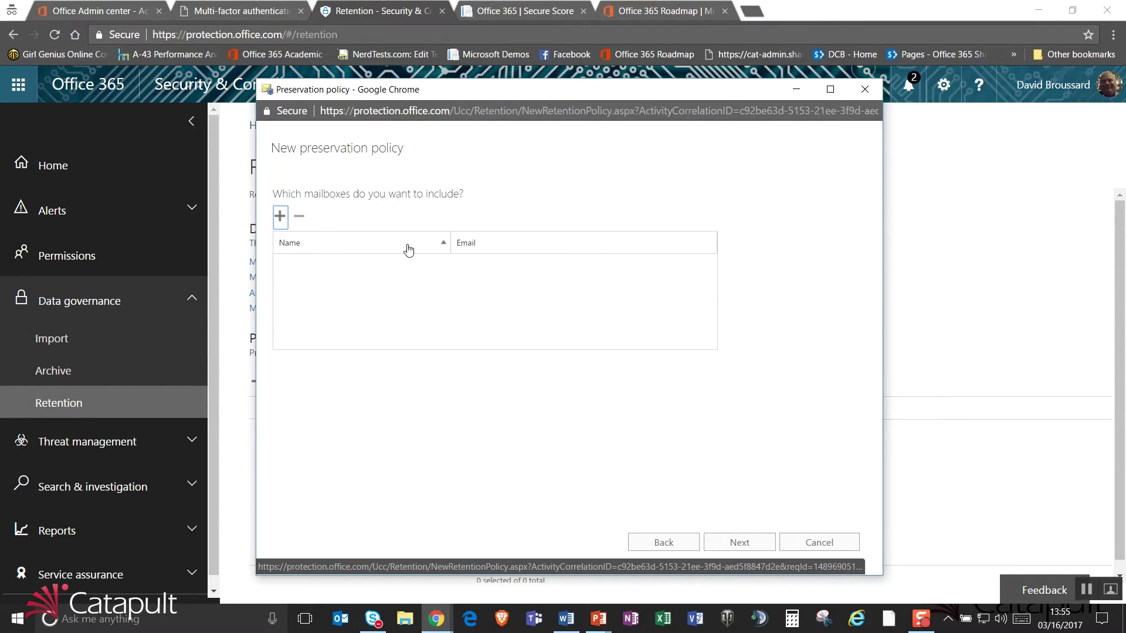
left_click(281, 216)
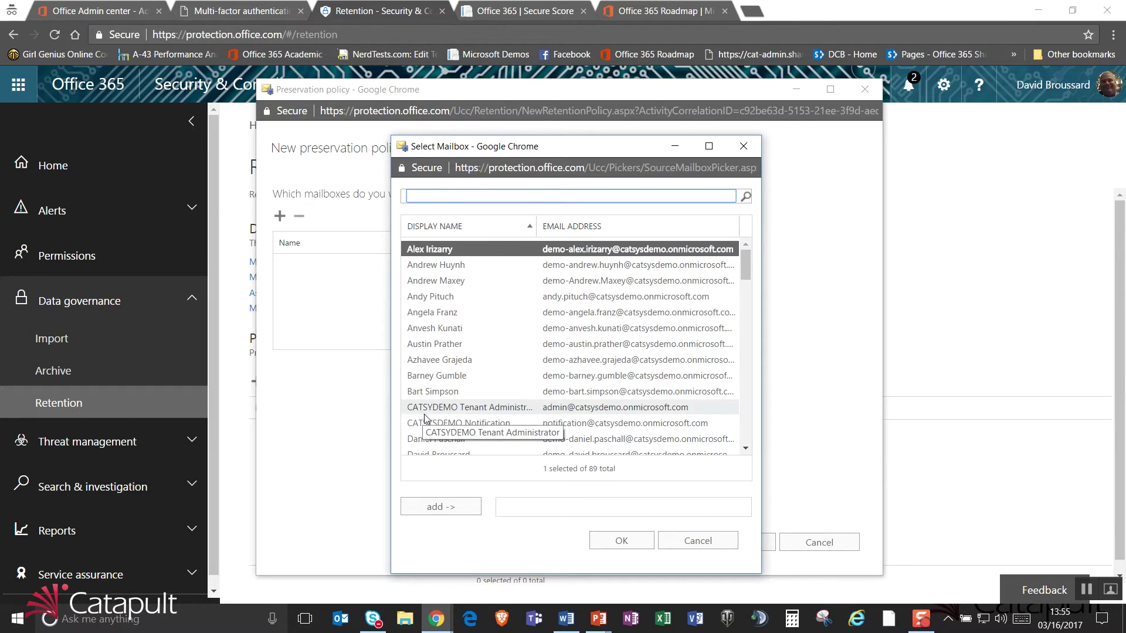
scroll(426, 418, "down", 3)
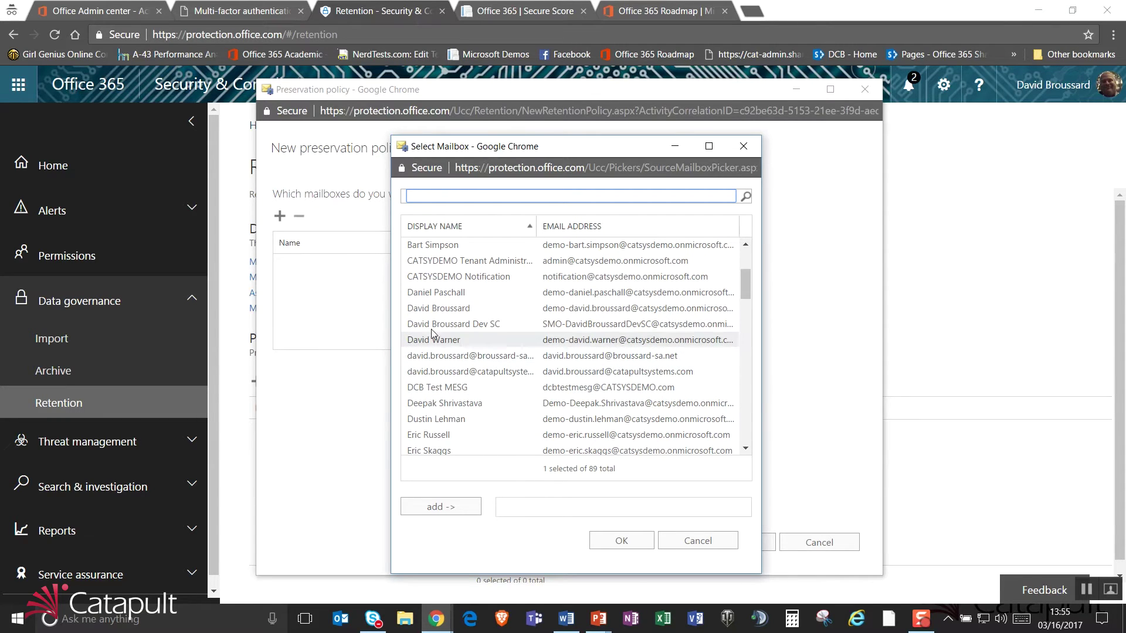
double_click(435, 311)
left_click(614, 539)
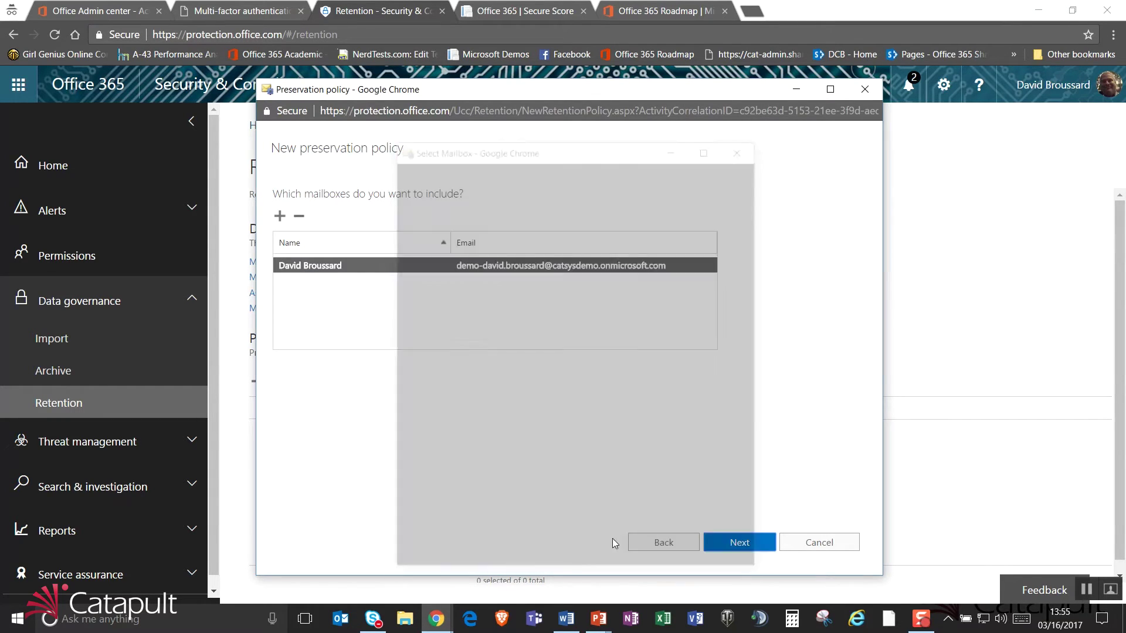
Search for the second user by name and add that mailbox to the policy too.
left_click(280, 216)
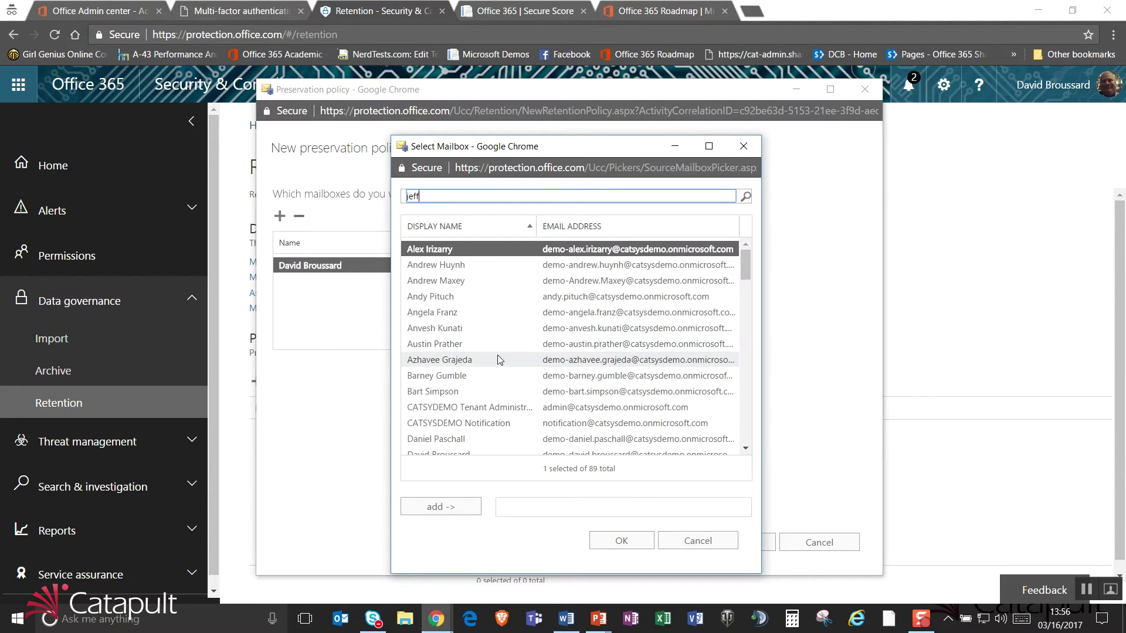
type("jeff")
left_click(744, 197)
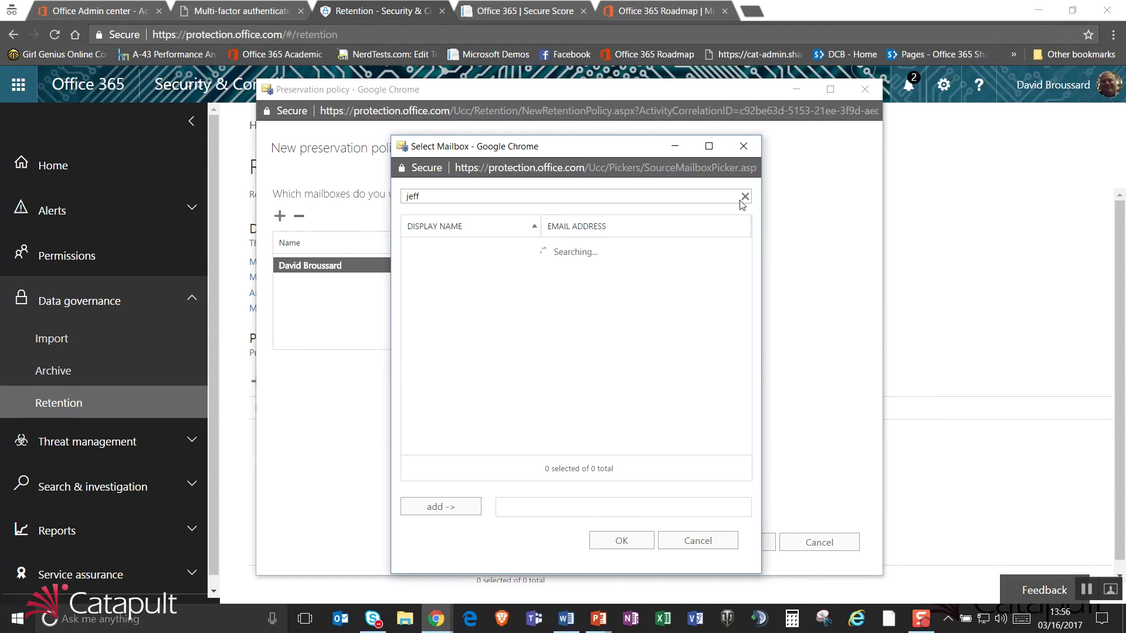
double_click(432, 258)
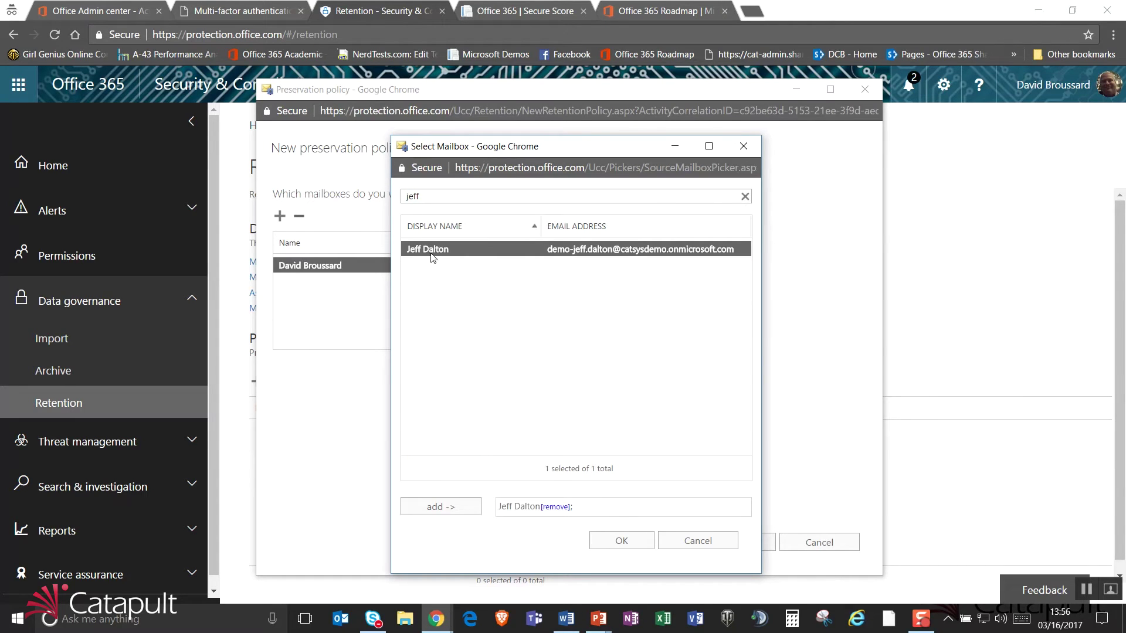
left_click(621, 542)
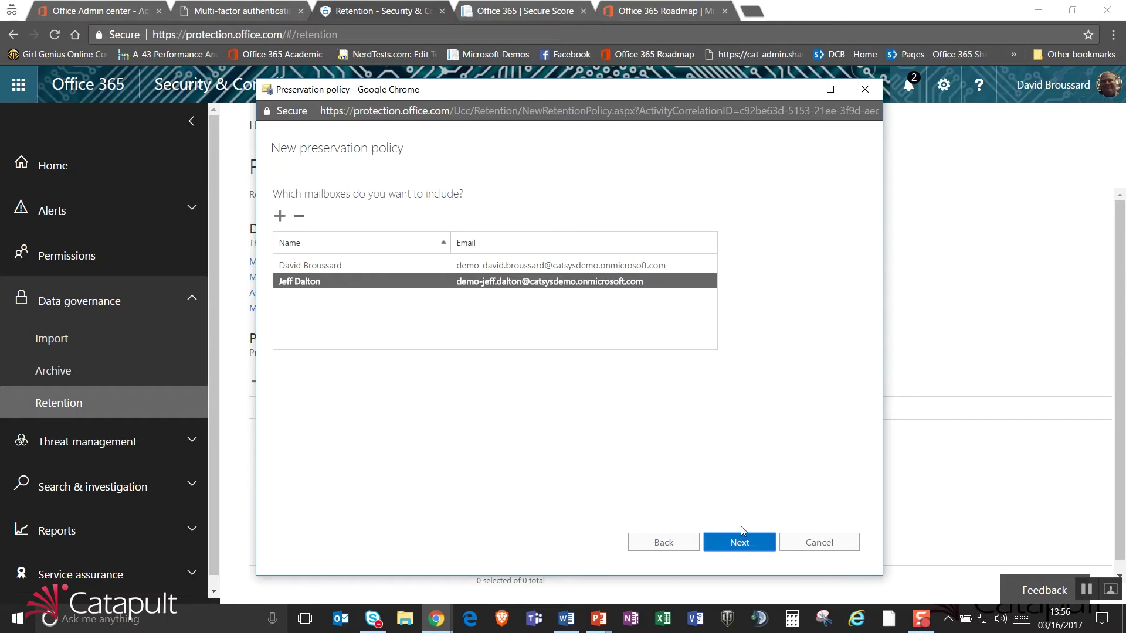
left_click(741, 531)
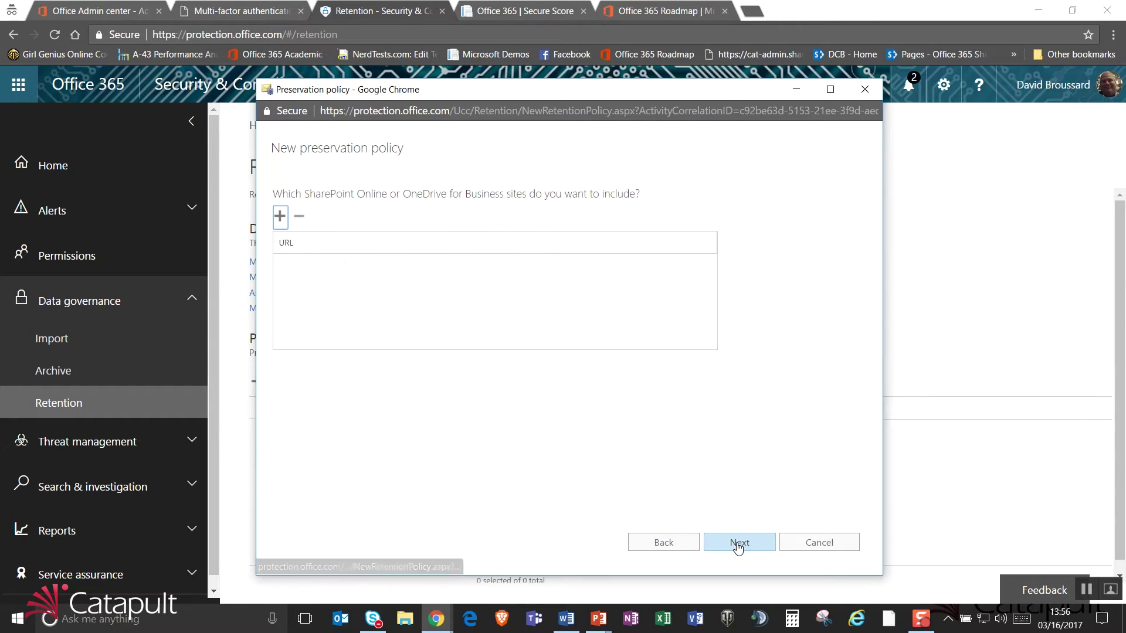
Enter the site URL catssydemo.sharepoint in the site chooser, correcting the typo.
left_click(280, 216)
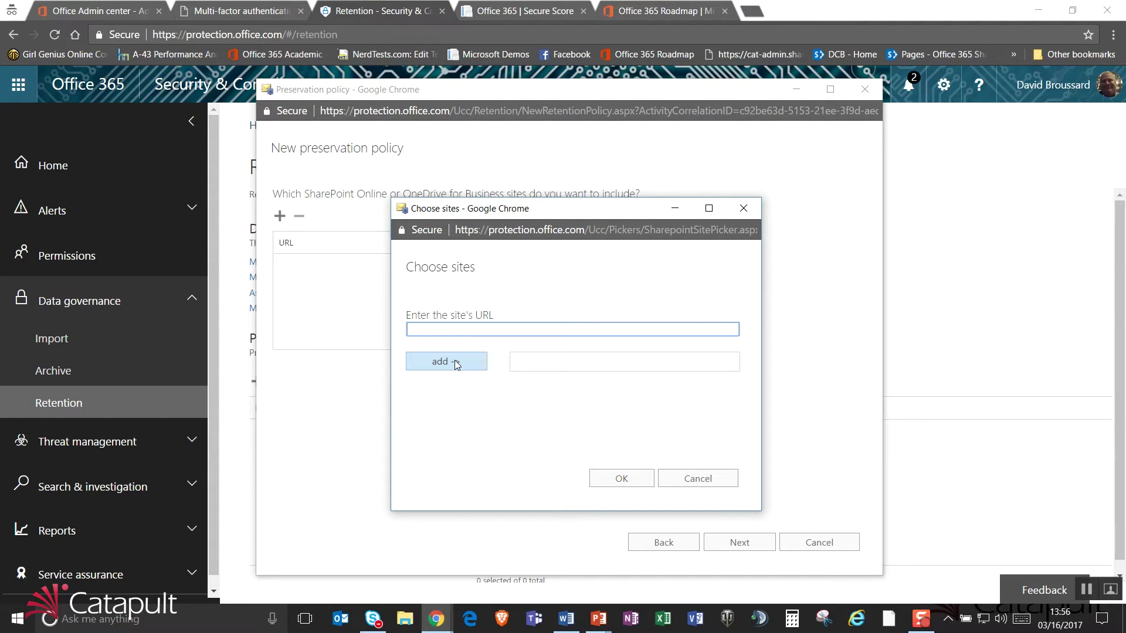
type("catssydemo")
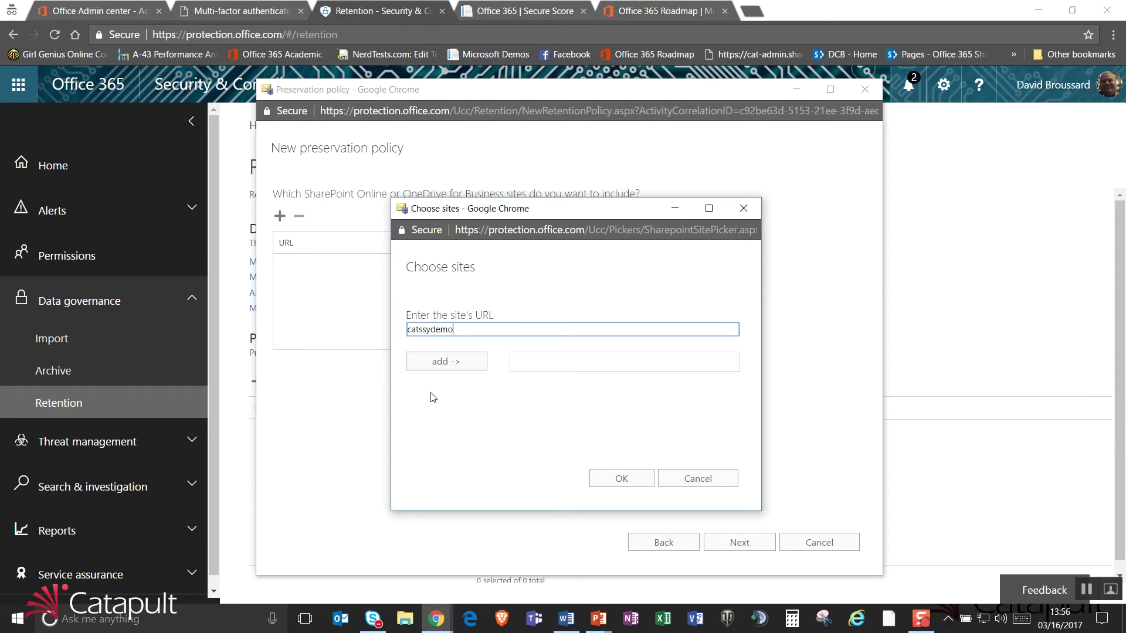
type(".sharepiin")
key("BackSpace")
key("BackSpace")
key("BackSpace")
type("oint")
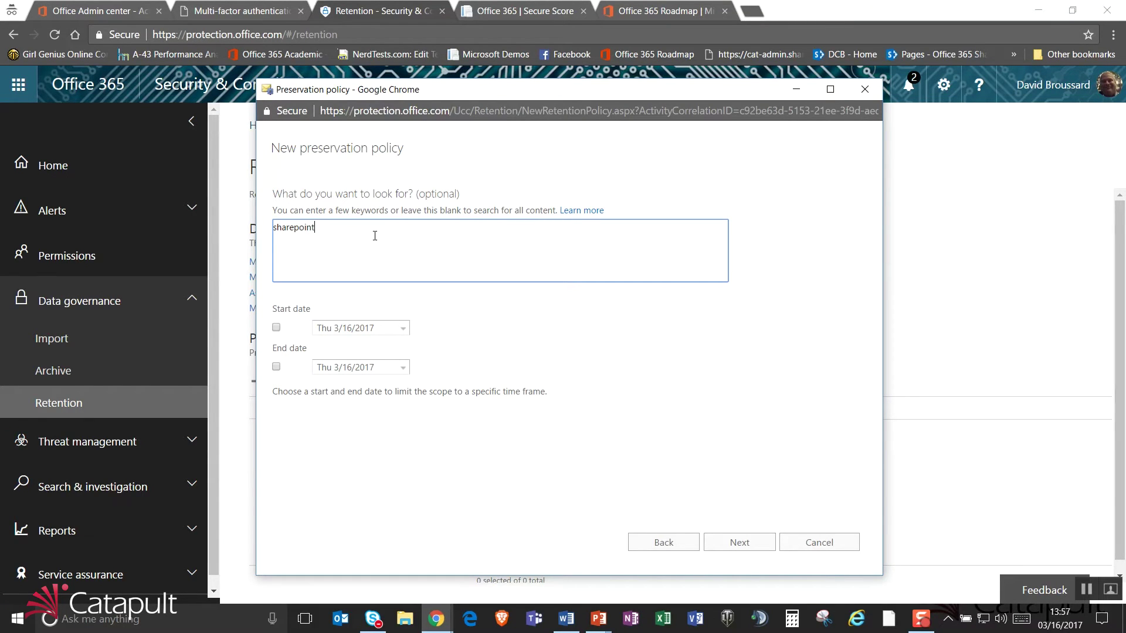
Enter the keywords sharepoint, onedrive and email, one per line.
type("int")
key("Return")
type("onedrive")
key("Return")
type("email")
Limit the policy to a date range from 1/1/2017 to 3/16/2017.
left_click(275, 327)
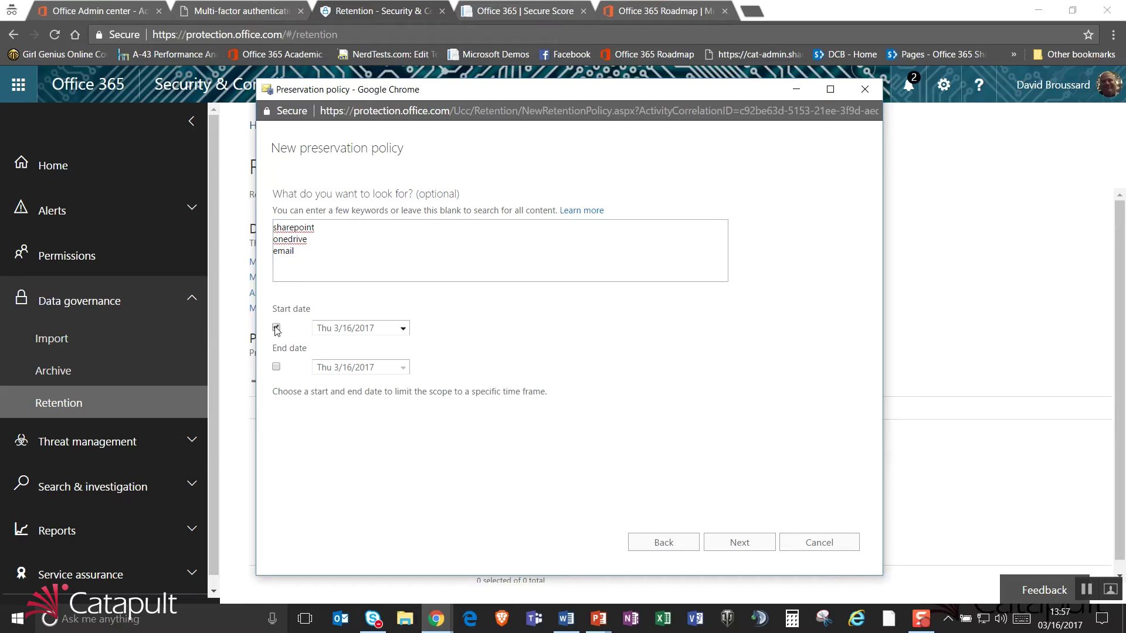
left_click(377, 330)
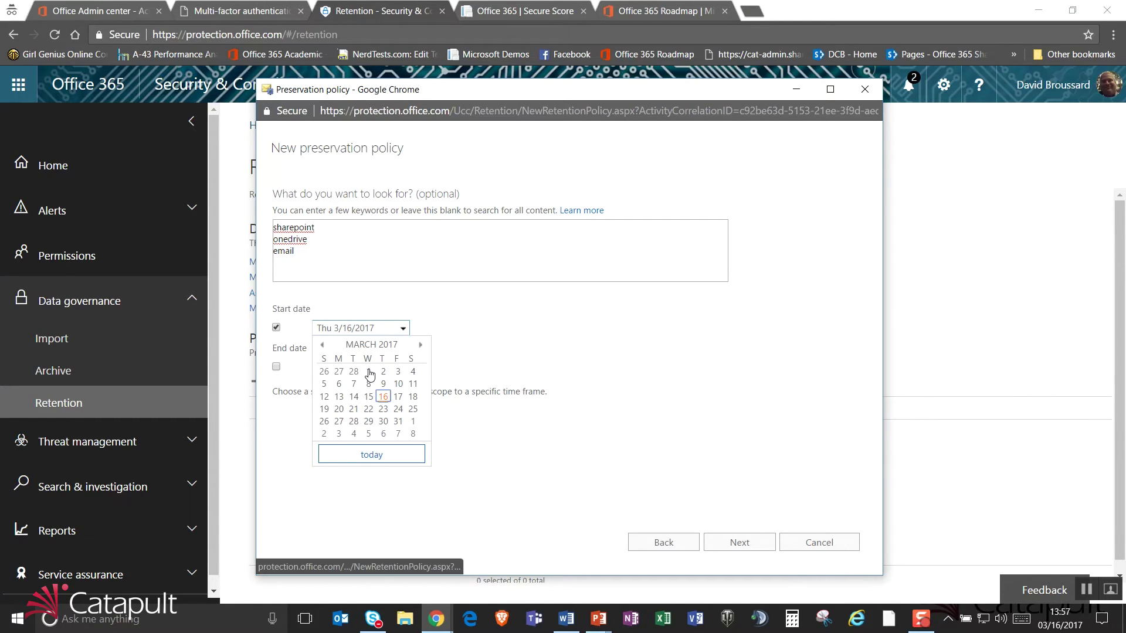
left_click(275, 327)
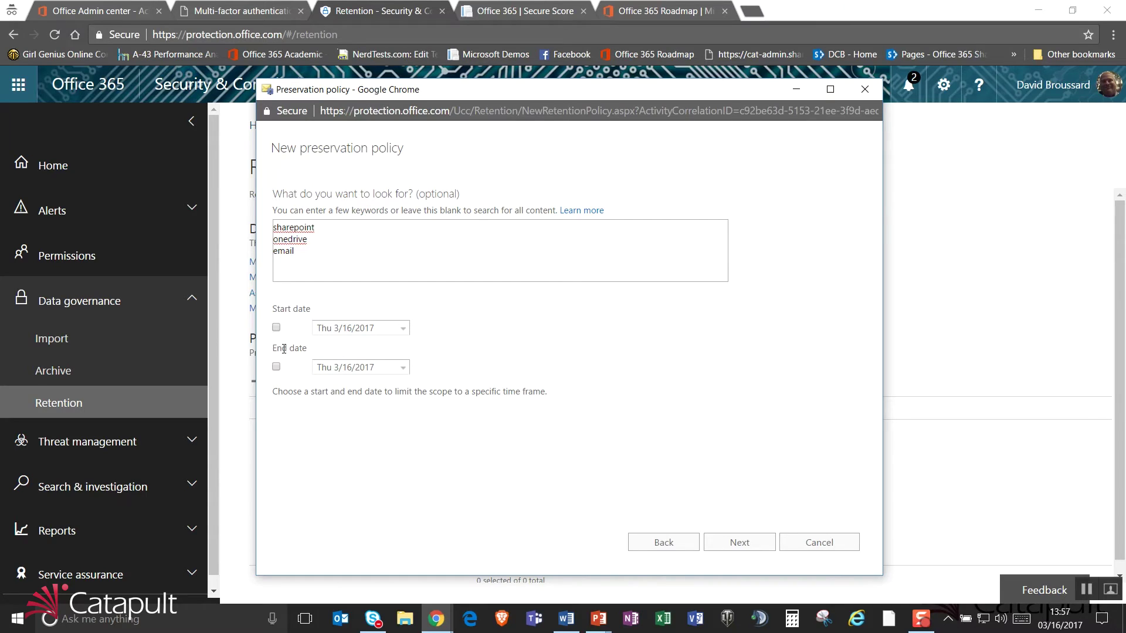
left_click(276, 328)
left_click(404, 330)
left_click(322, 345)
left_click(322, 345)
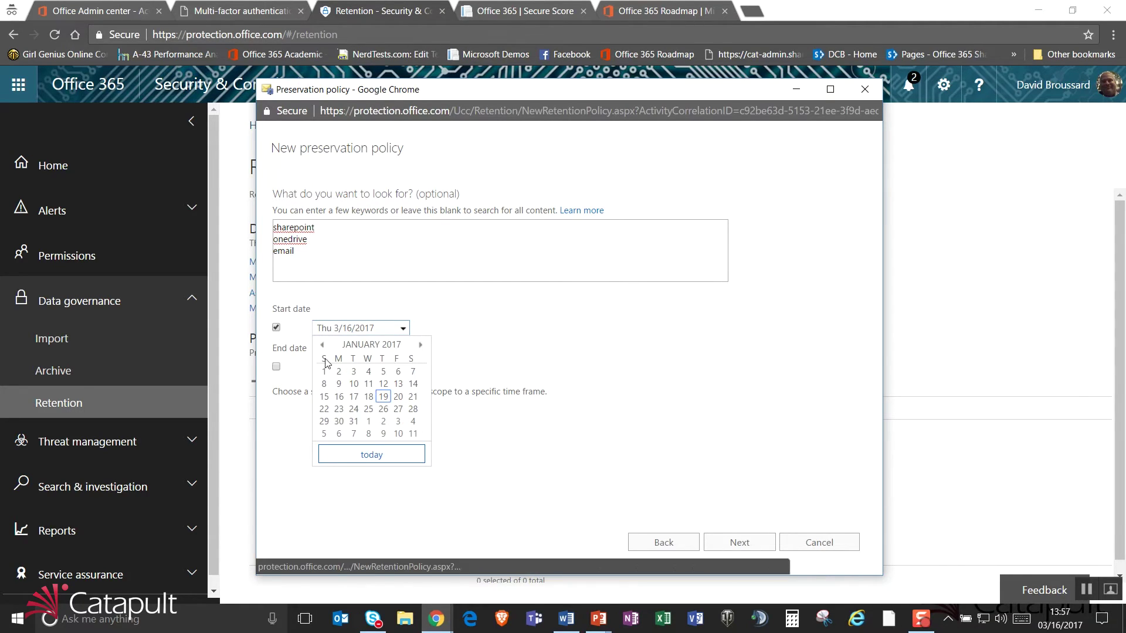
left_click(324, 373)
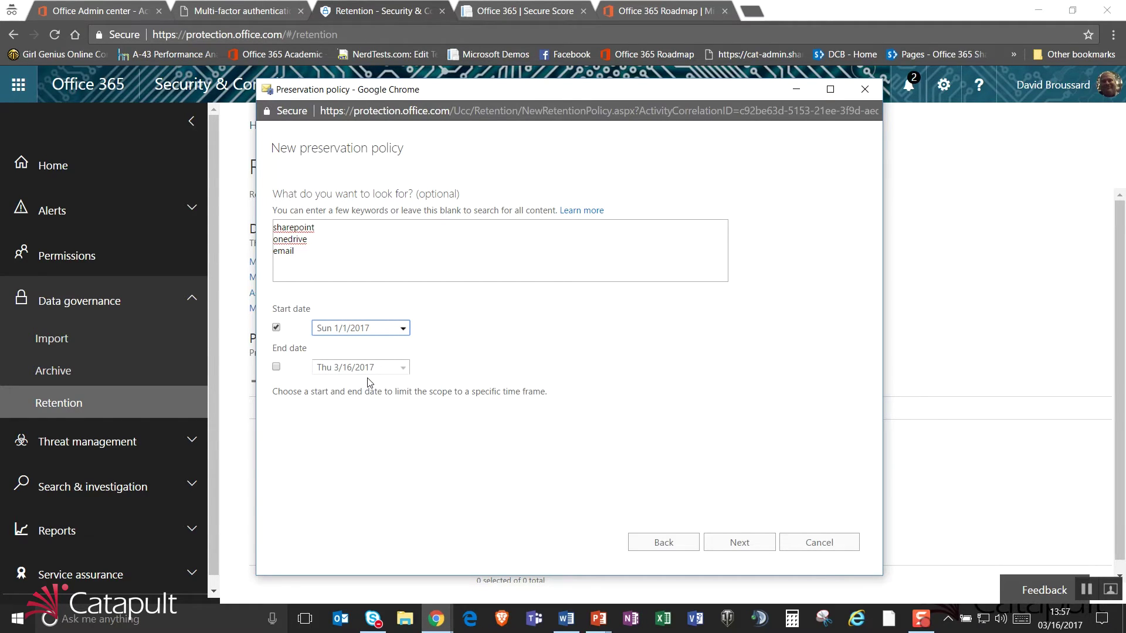
left_click(277, 368)
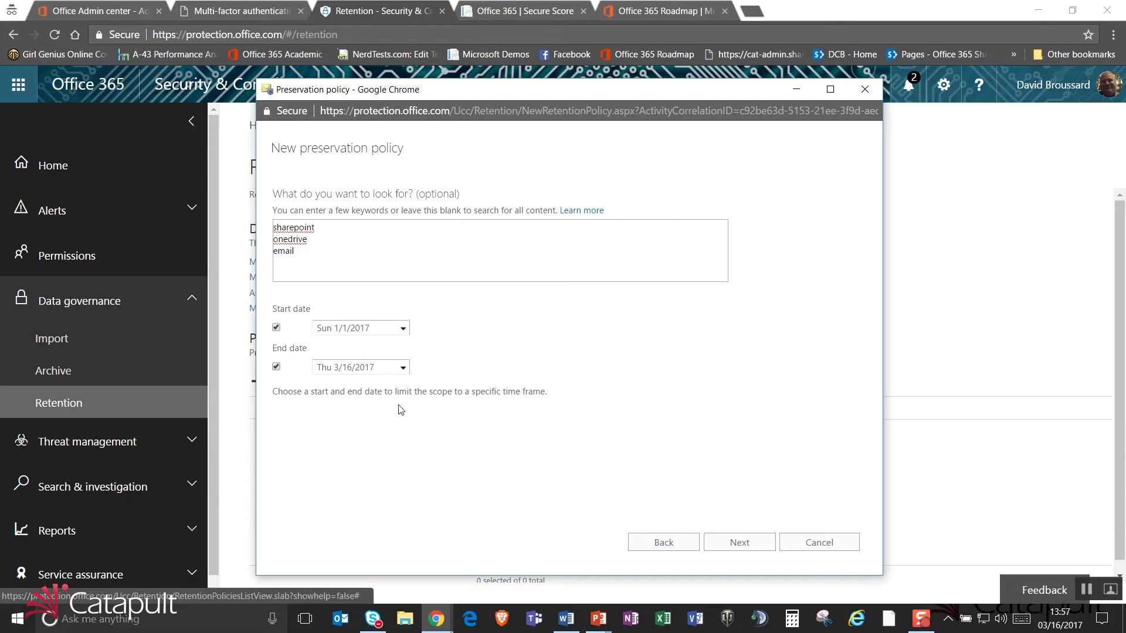
left_click(738, 541)
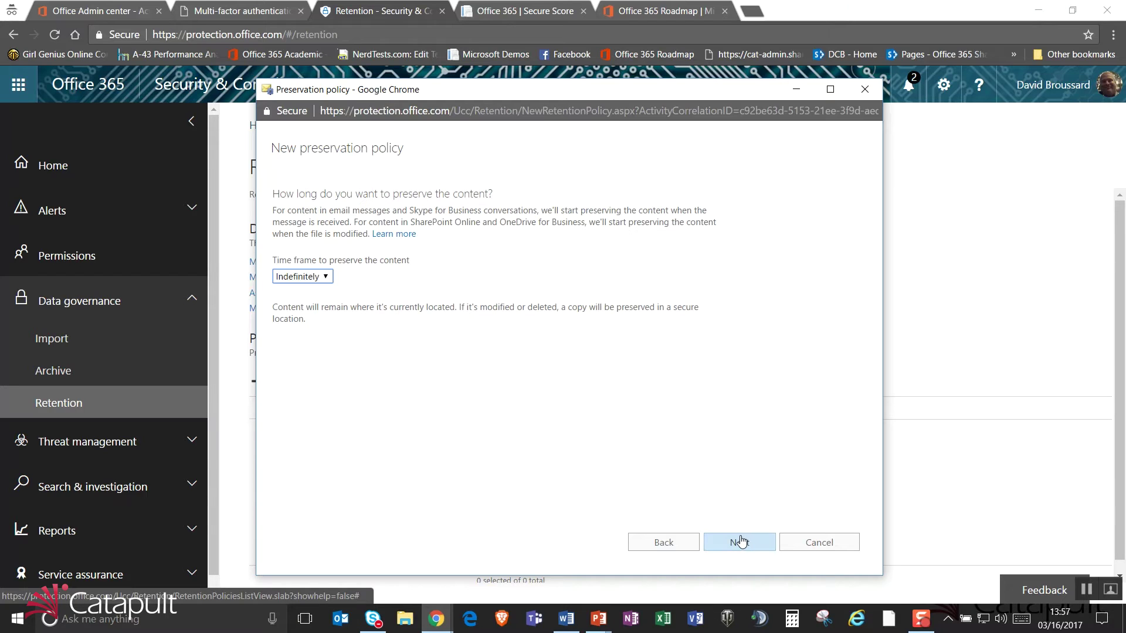
Set the time frame to preserve content to 6 months.
left_click(325, 278)
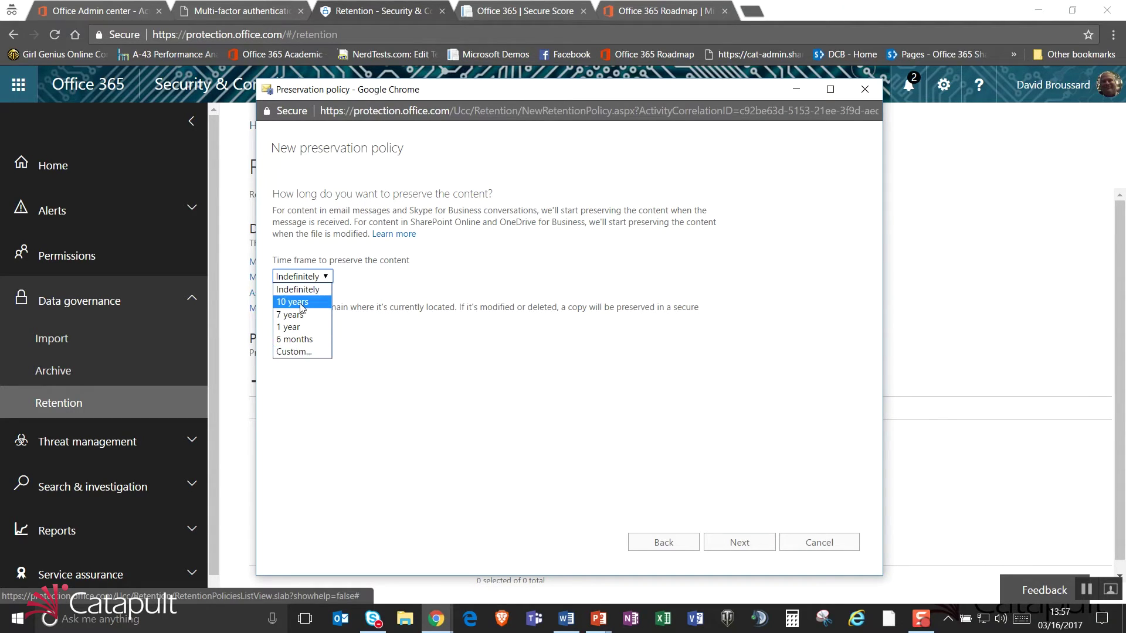
left_click(302, 340)
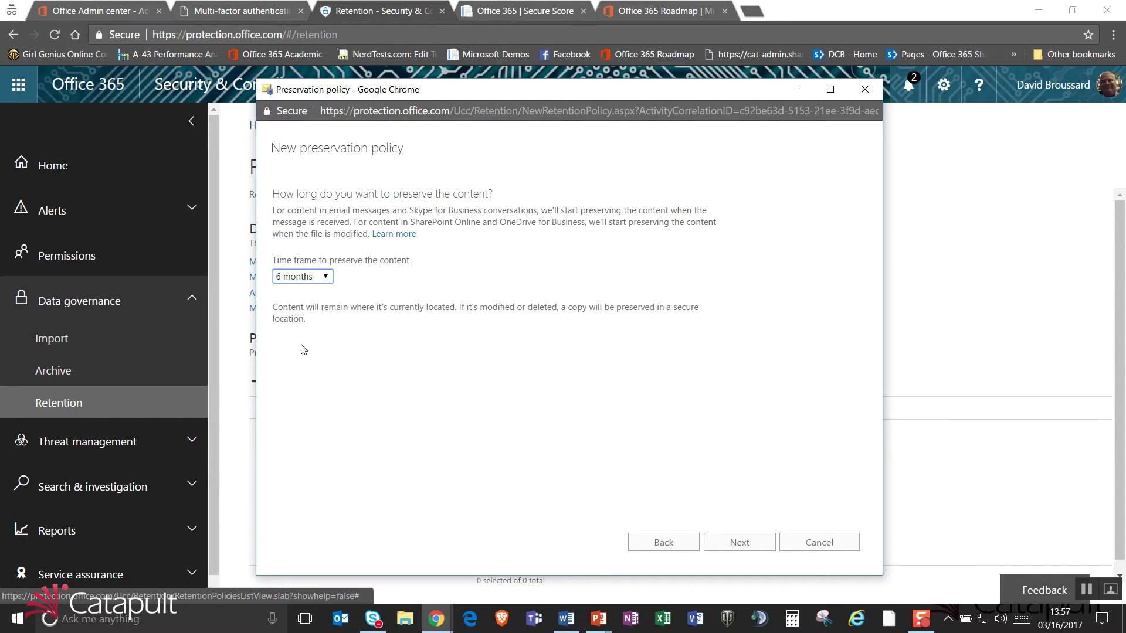
left_click(738, 545)
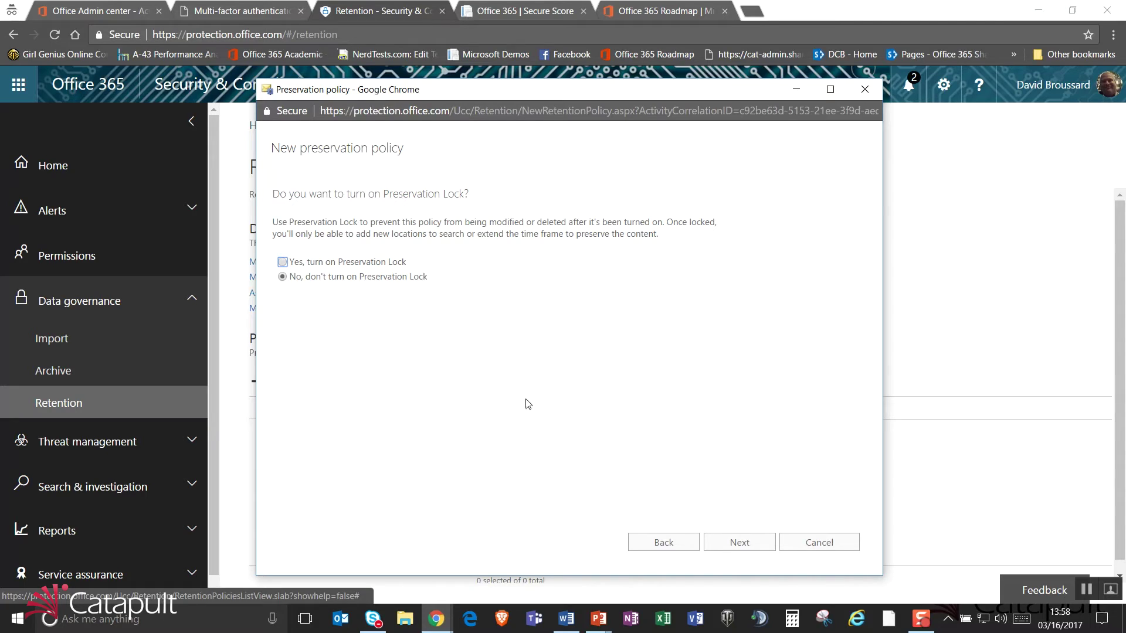
Leave Preservation Lock off and create the 'Do not delete important things' policy, acknowledging the warning.
left_click(716, 544)
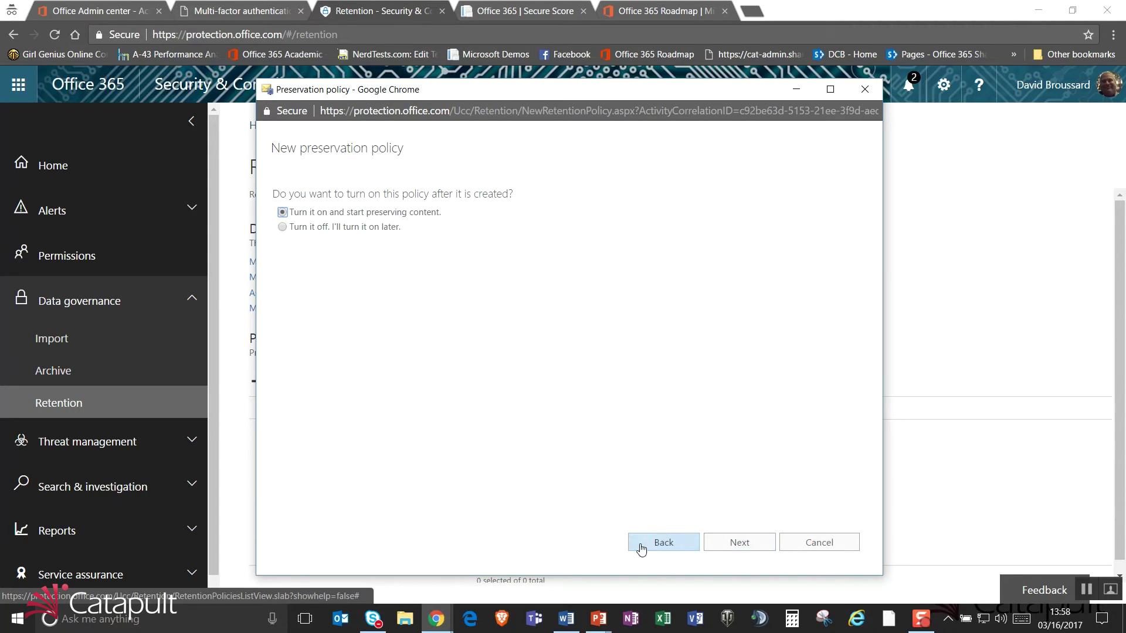
left_click(736, 542)
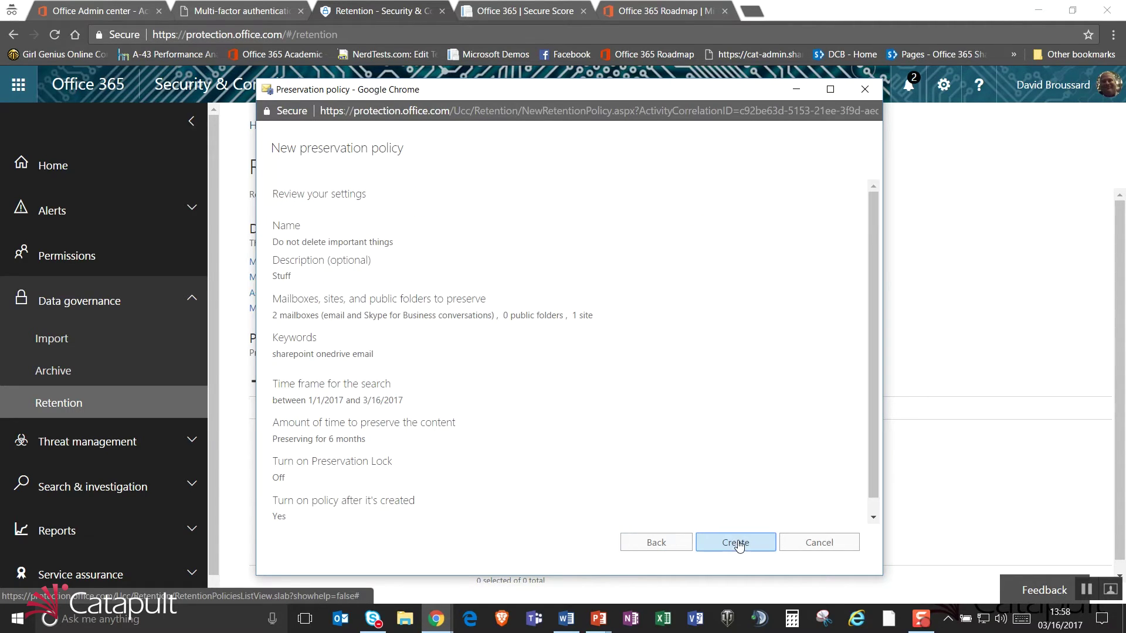
left_click(748, 538)
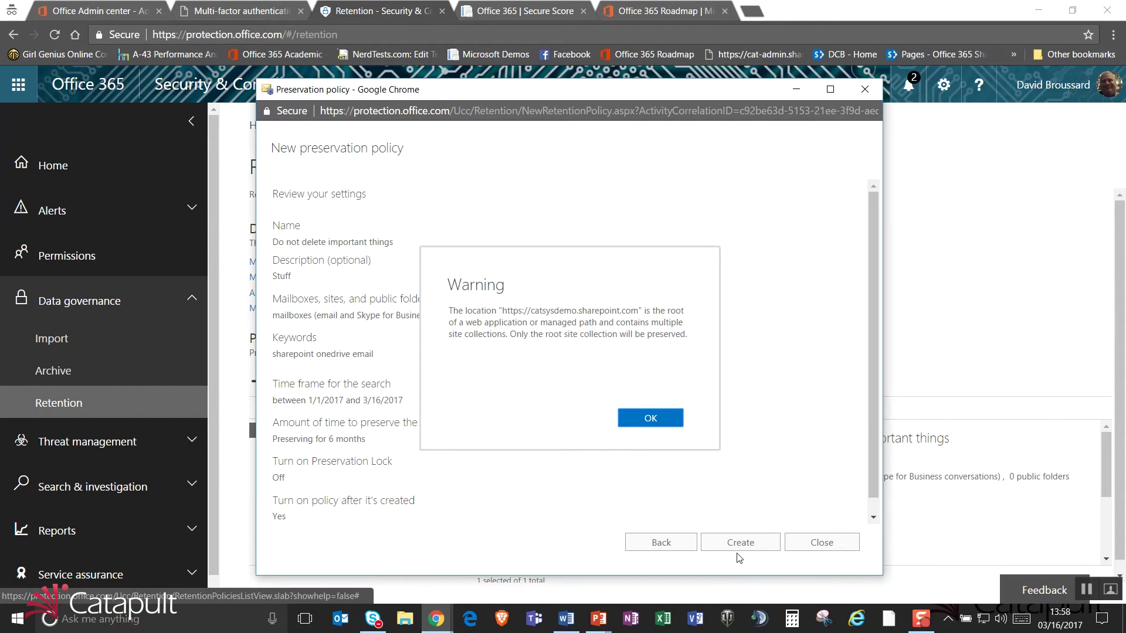
left_click(622, 423)
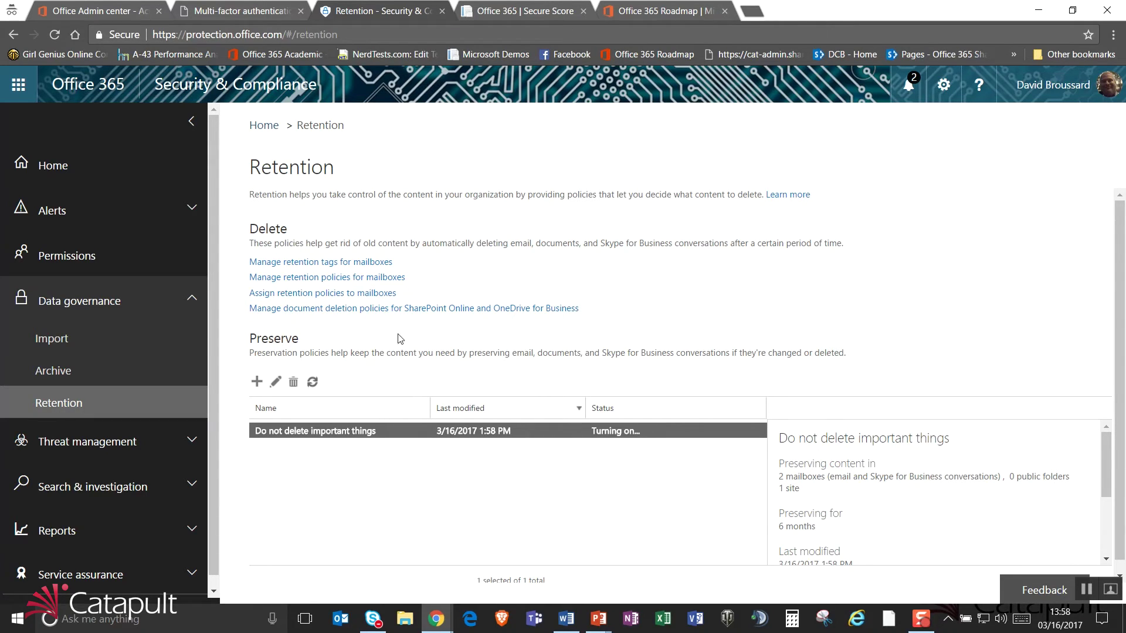
Expand the Threat management section in the left navigation.
left_click(180, 443)
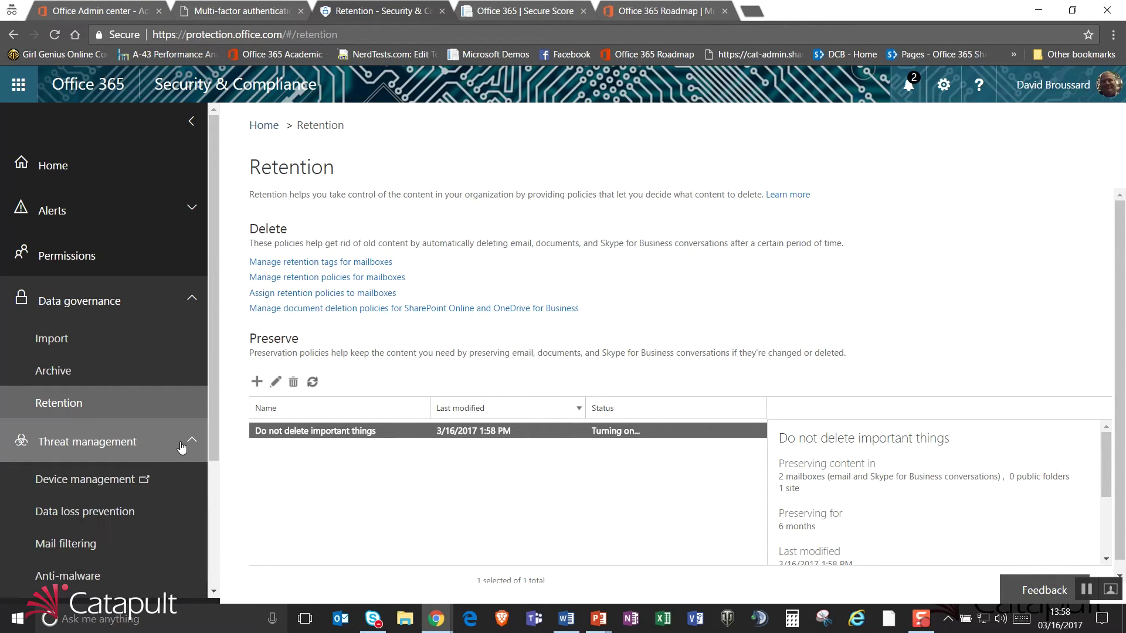
scroll(181, 447, "down", 3)
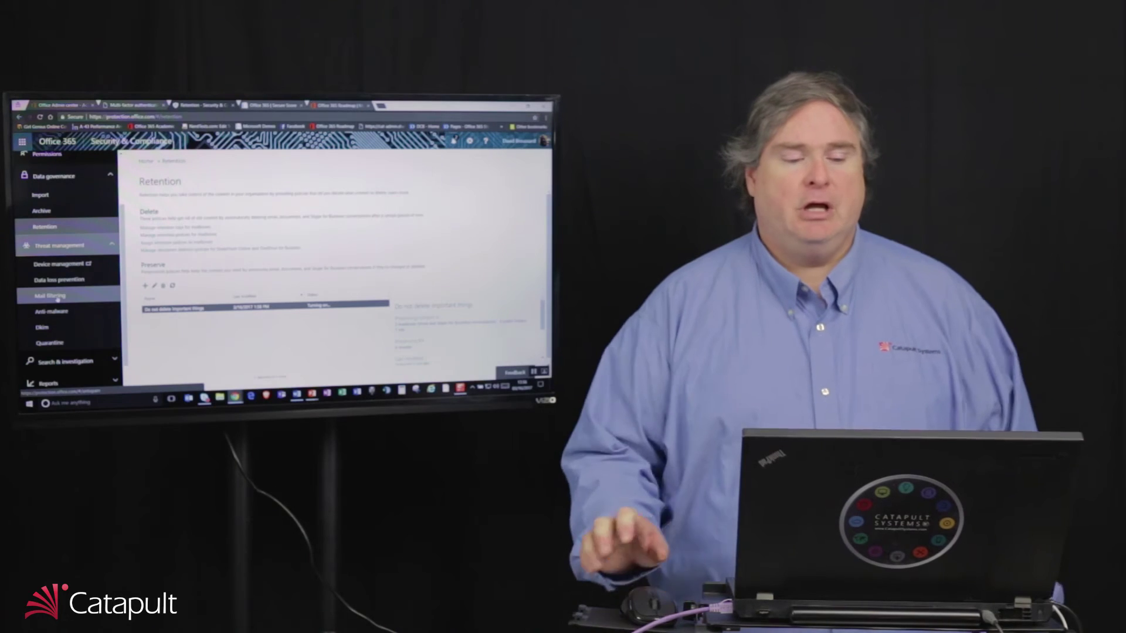
Open Data loss prevention under Threat management.
left_click(61, 279)
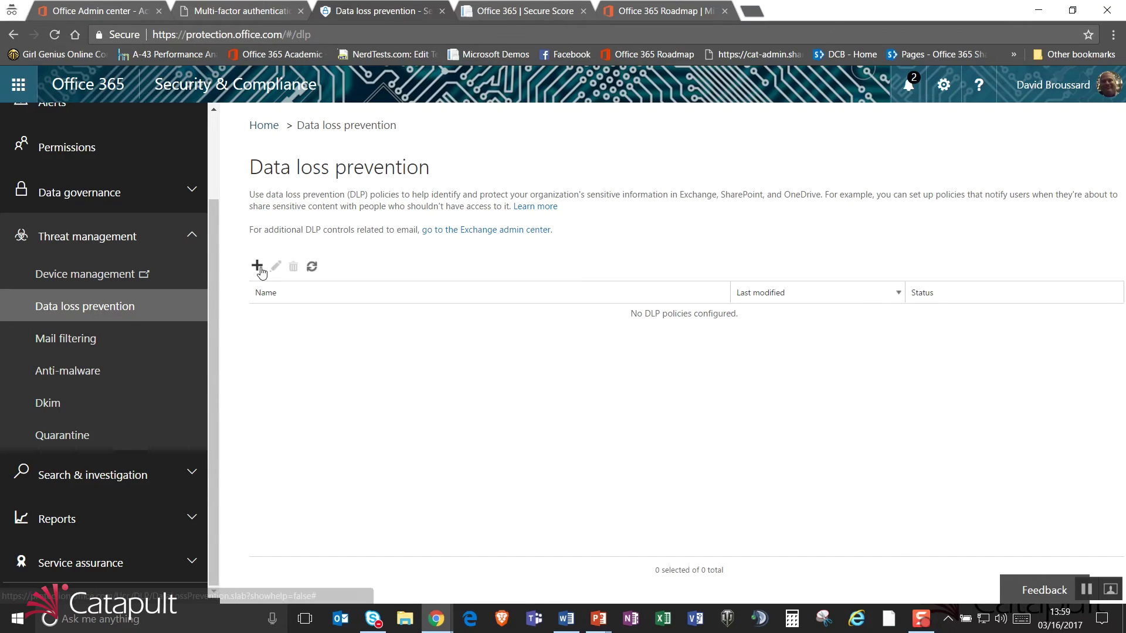
Create a new DLP policy from the Financial U.S. Financial Data template, keeping all services.
left_click(259, 265)
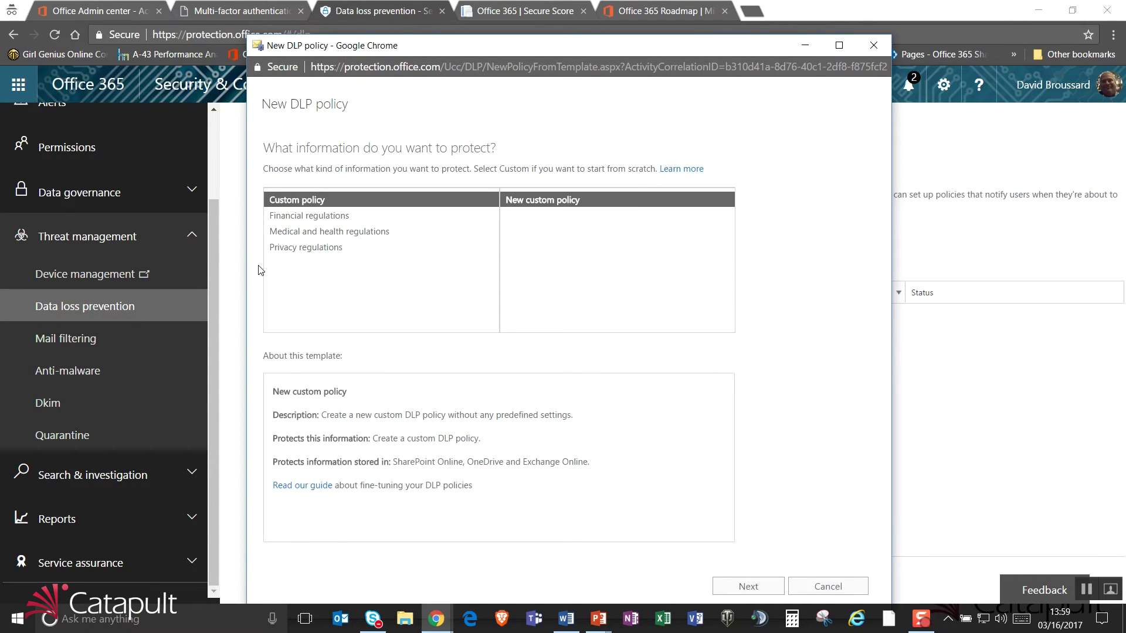
left_click(296, 217)
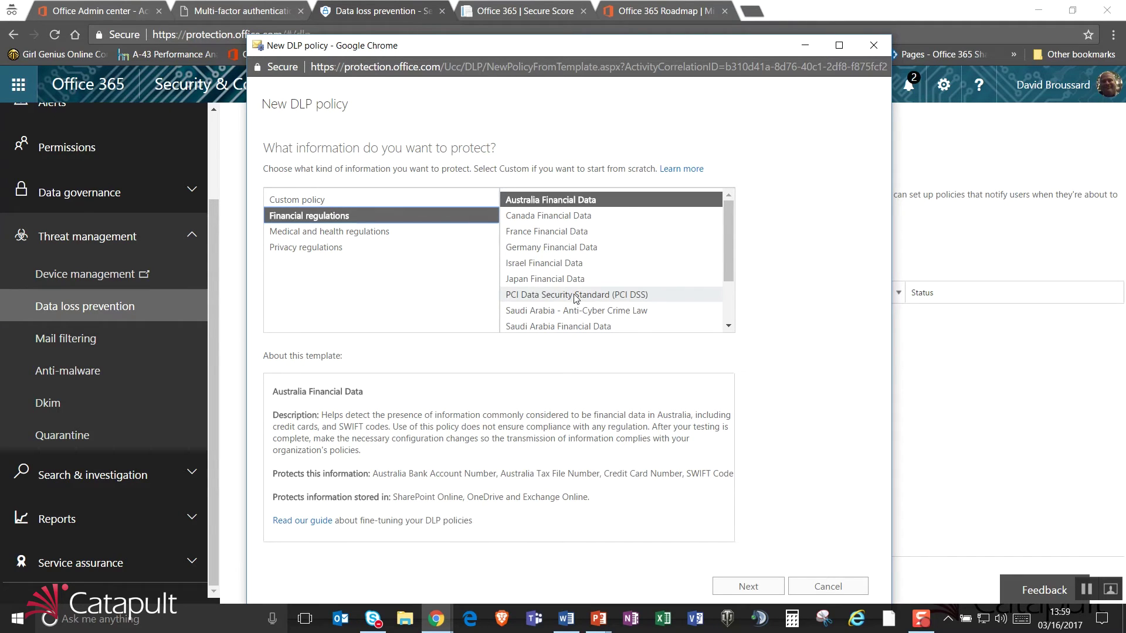
scroll(575, 299, "down", 2)
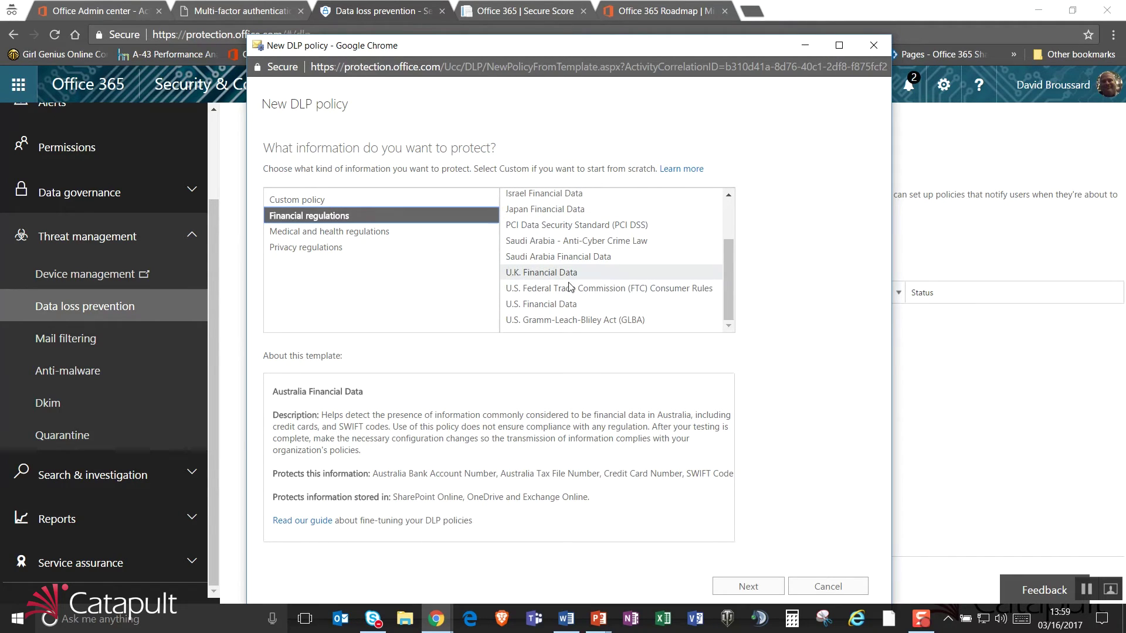
left_click(524, 305)
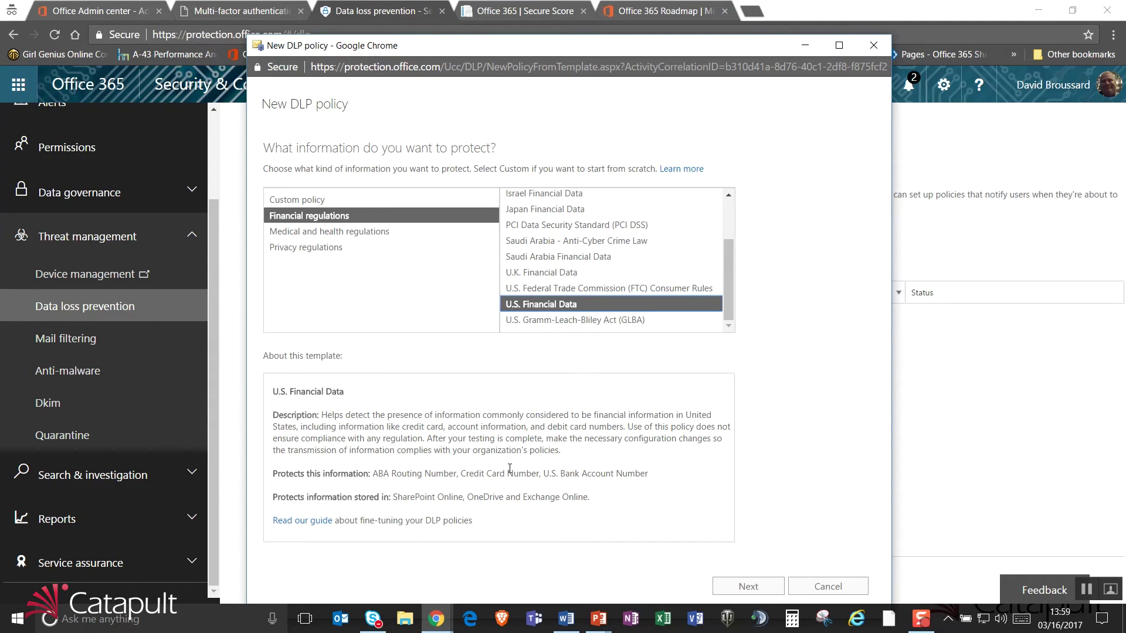
left_click(745, 585)
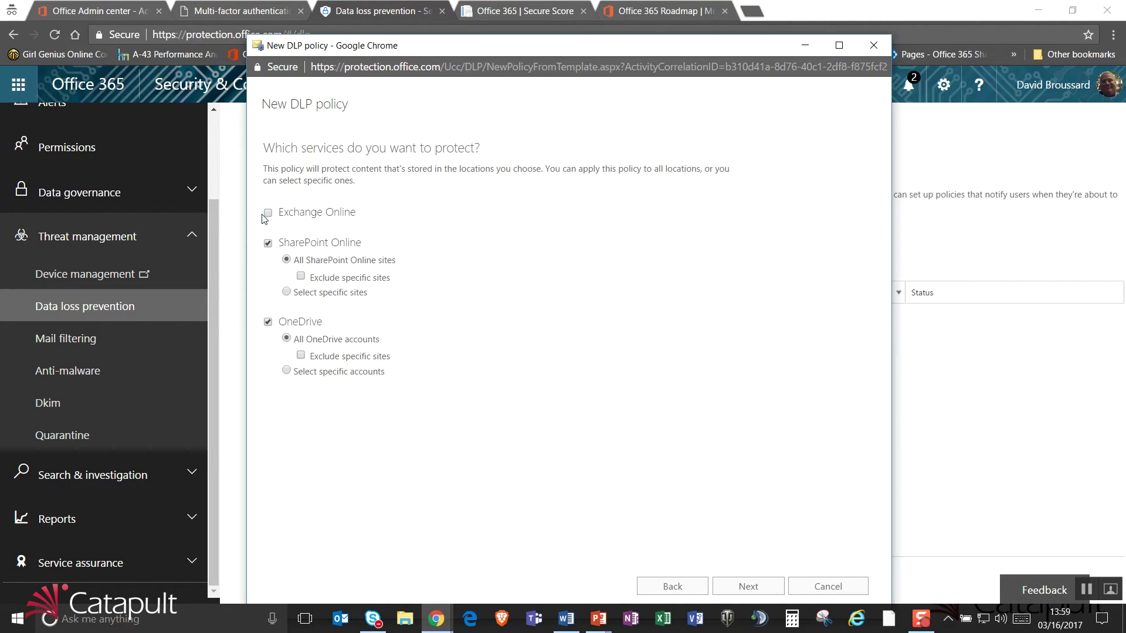
left_click(736, 587)
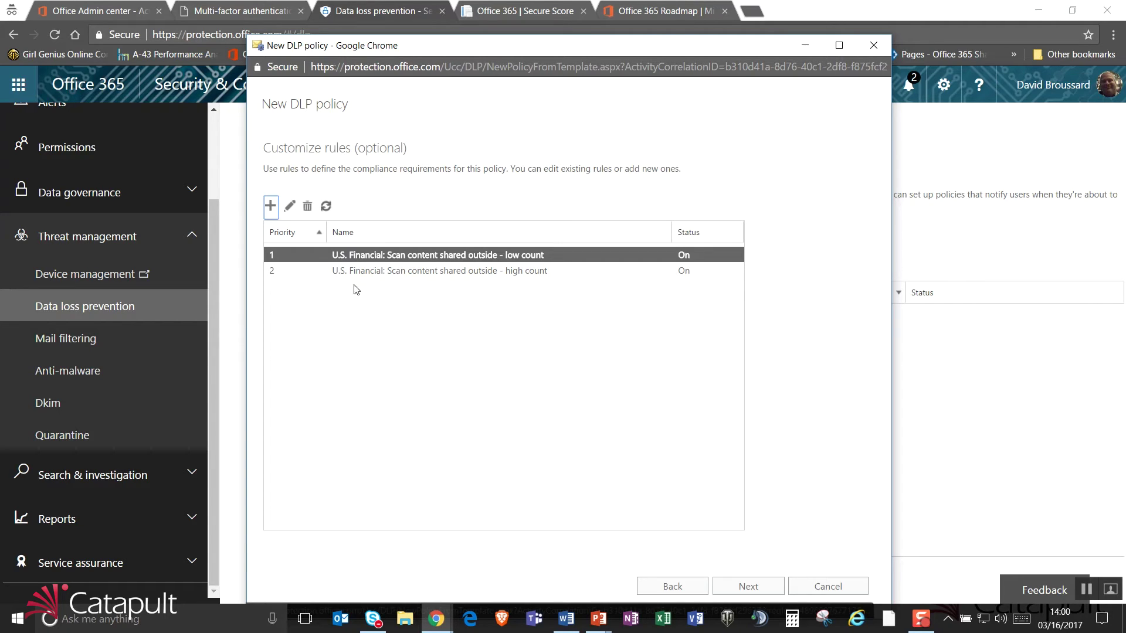
Open the low count U.S. Financial rule for editing.
left_click(290, 207)
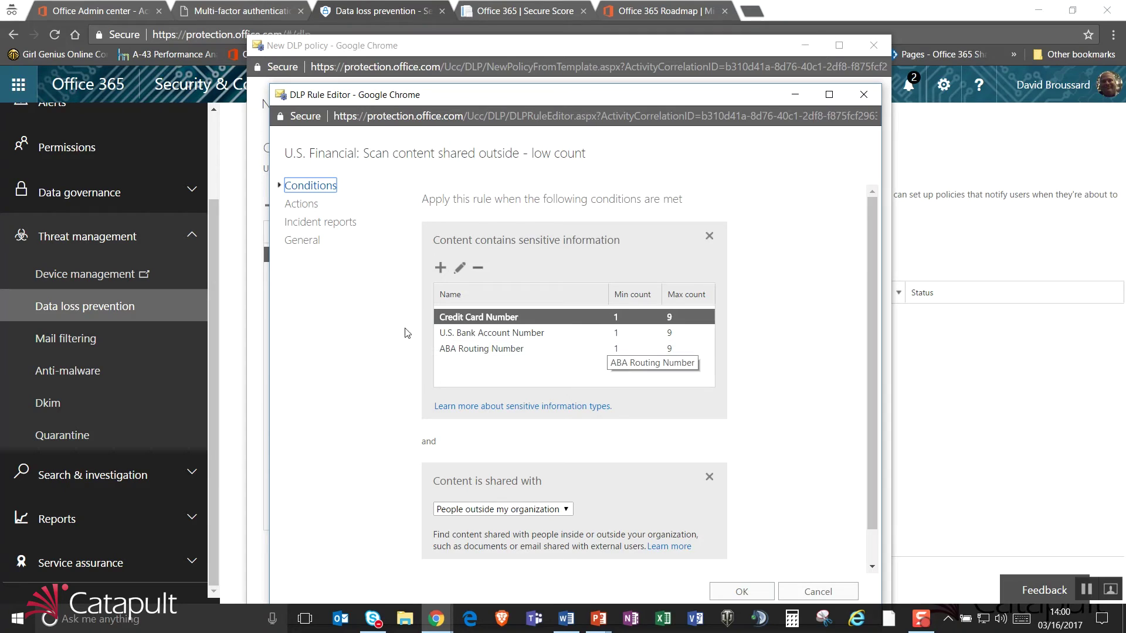
Review the low-count rule's actions, close it, and open the high-count rule.
scroll(429, 449, "down", 1)
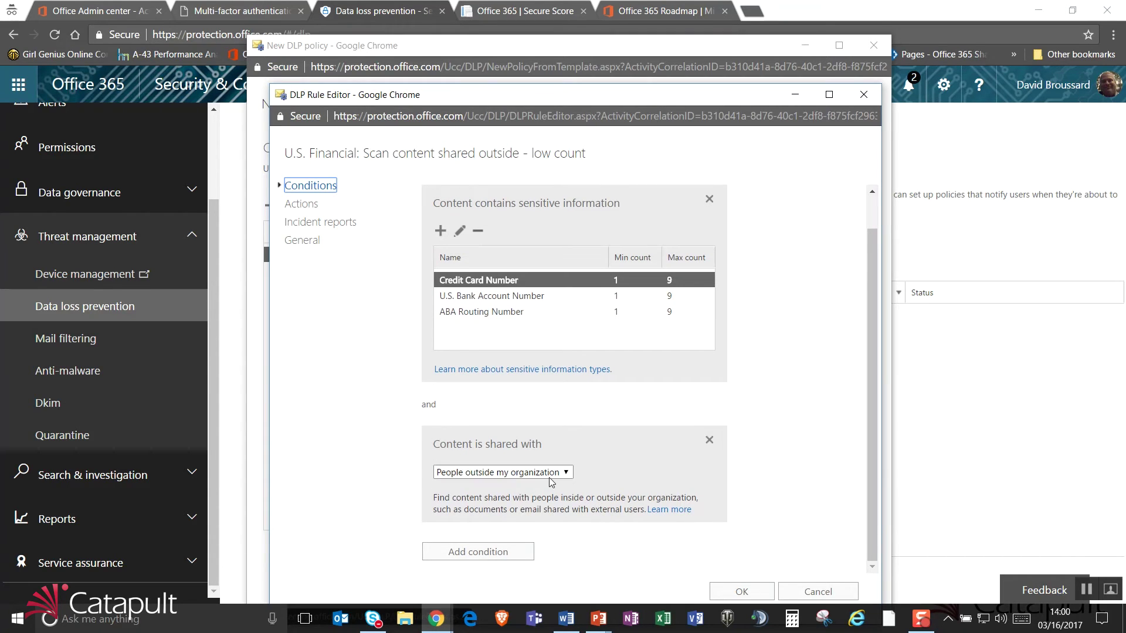
left_click(300, 203)
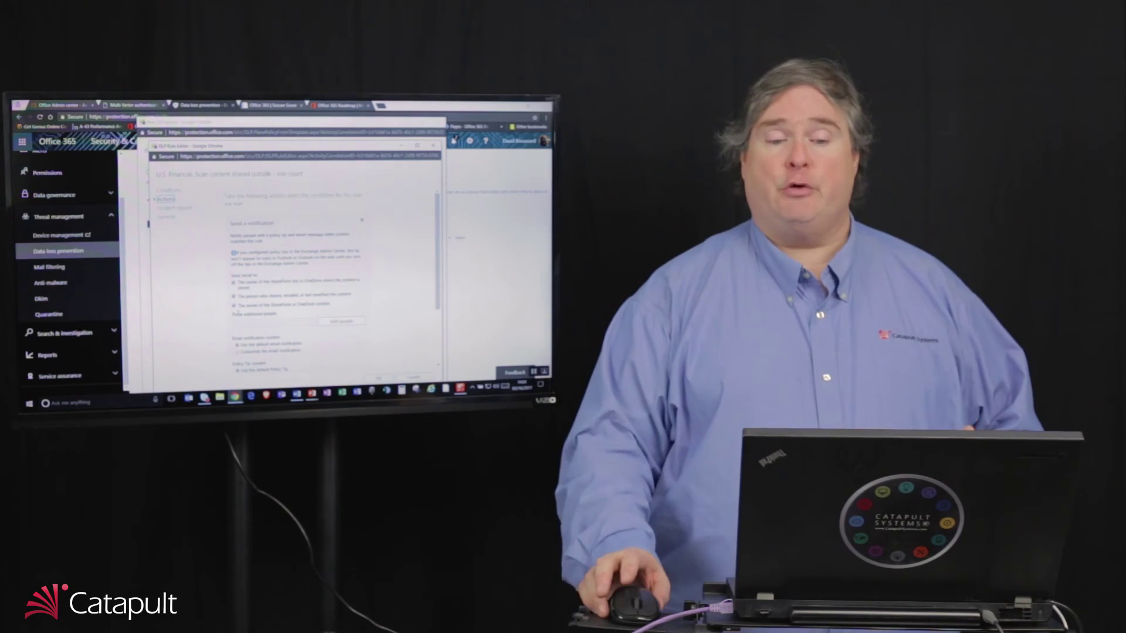
left_click(378, 378)
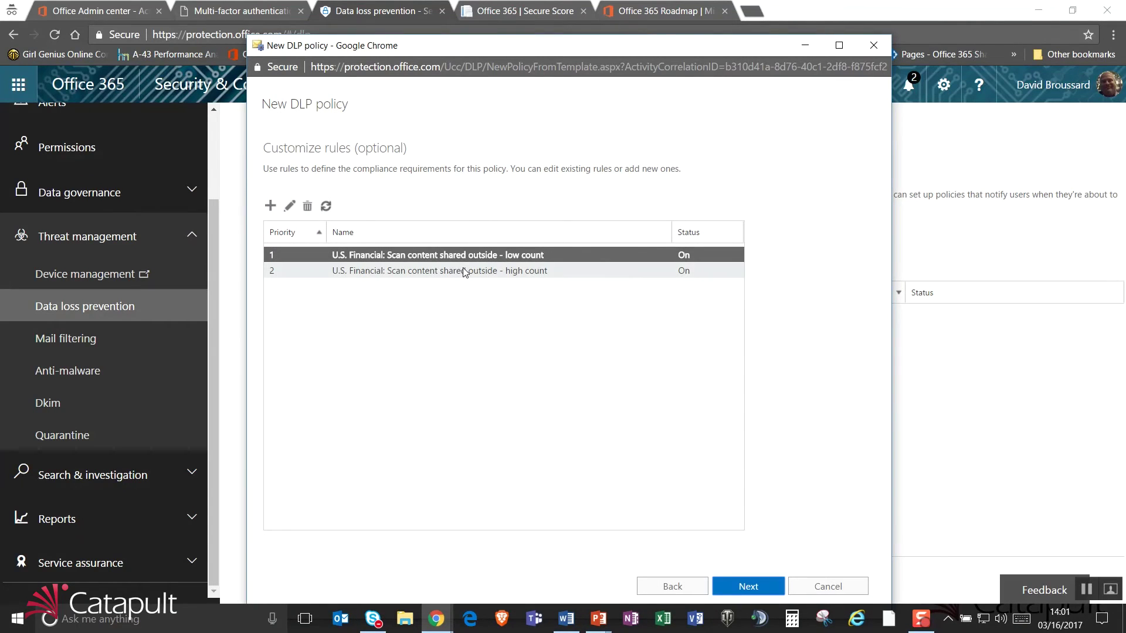
left_click(462, 271)
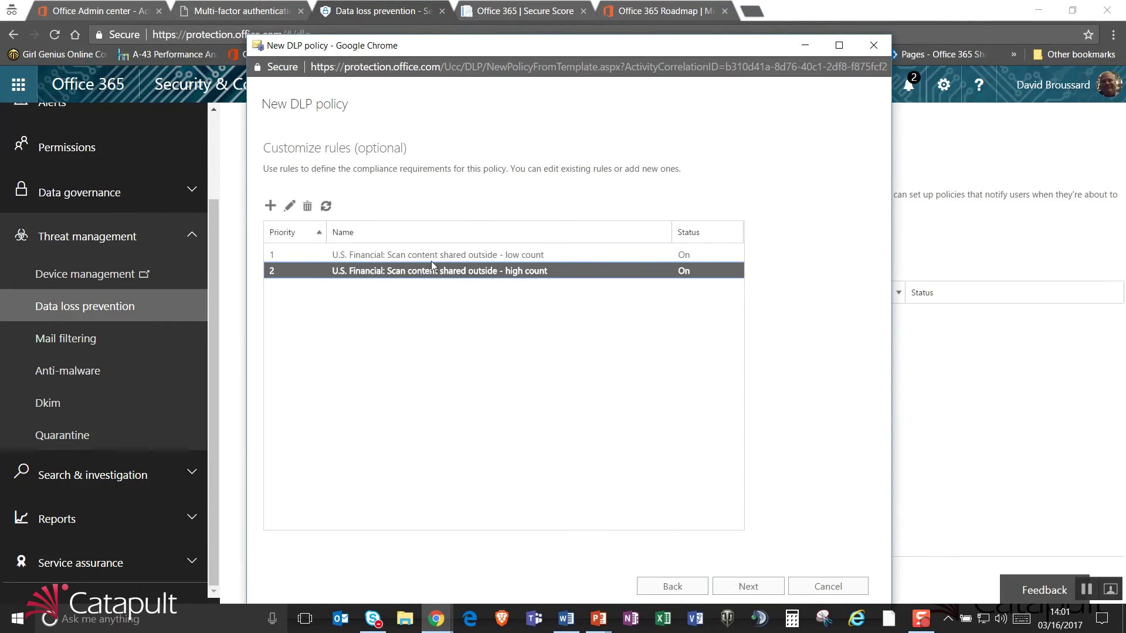
left_click(289, 206)
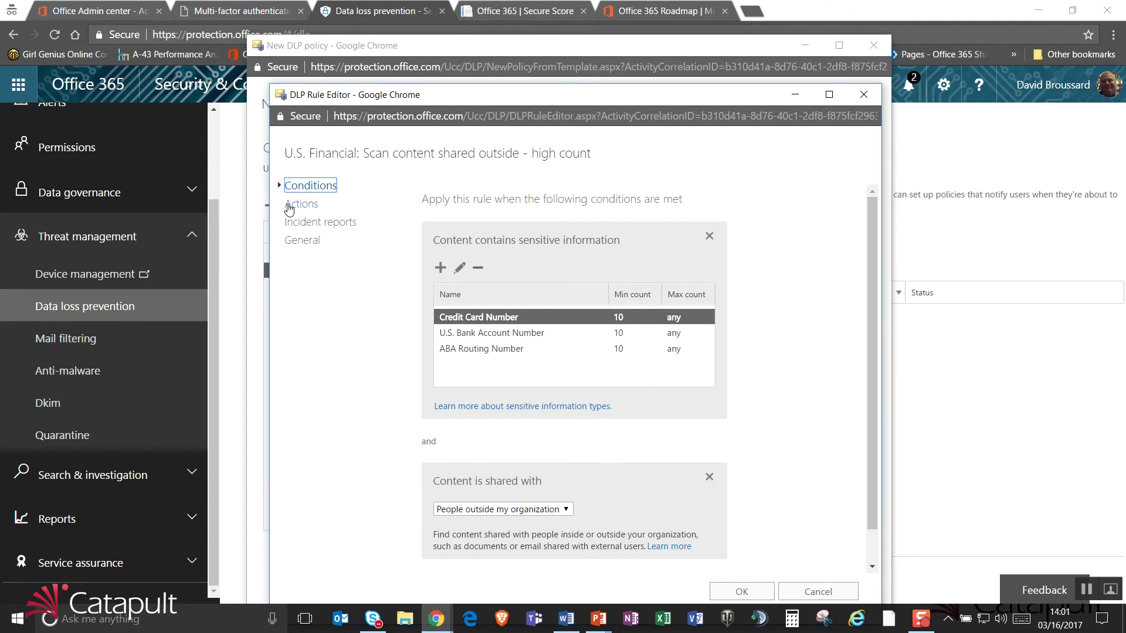
left_click(302, 203)
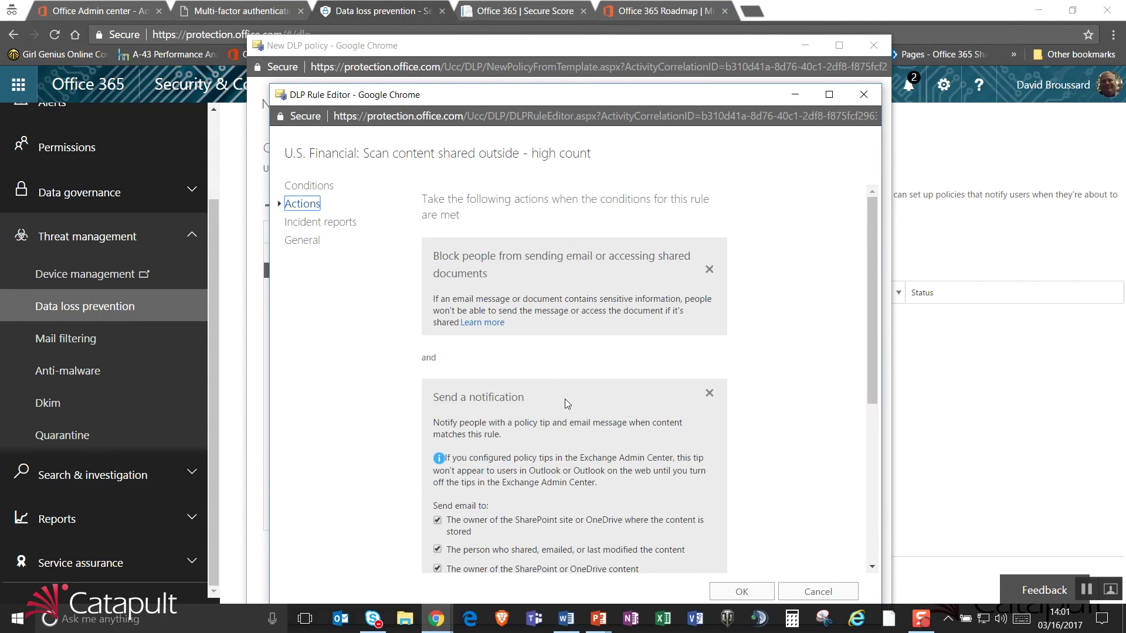
scroll(565, 404, "down", 5)
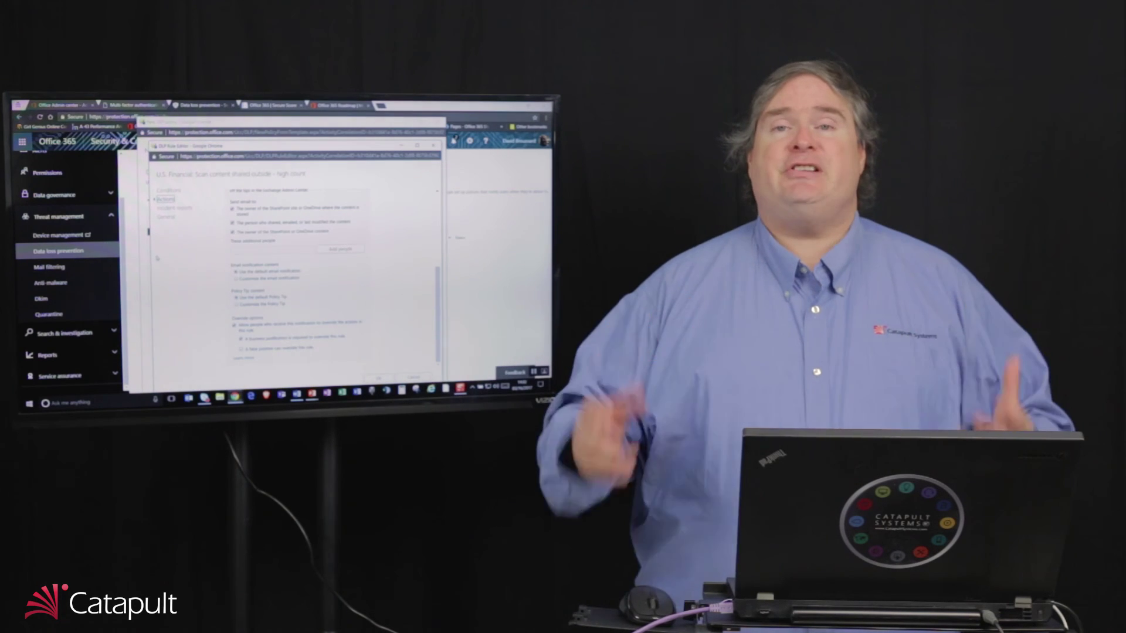
left_click(434, 145)
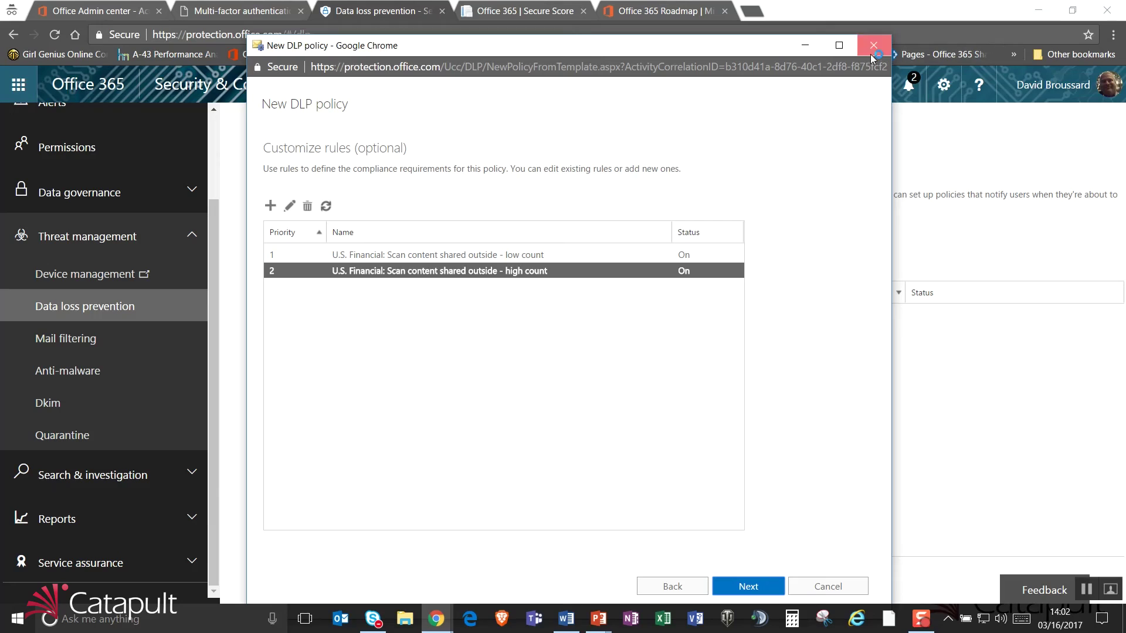
Discard the new DLP policy without saving and go to Search & investigation's Audit log search.
left_click(874, 45)
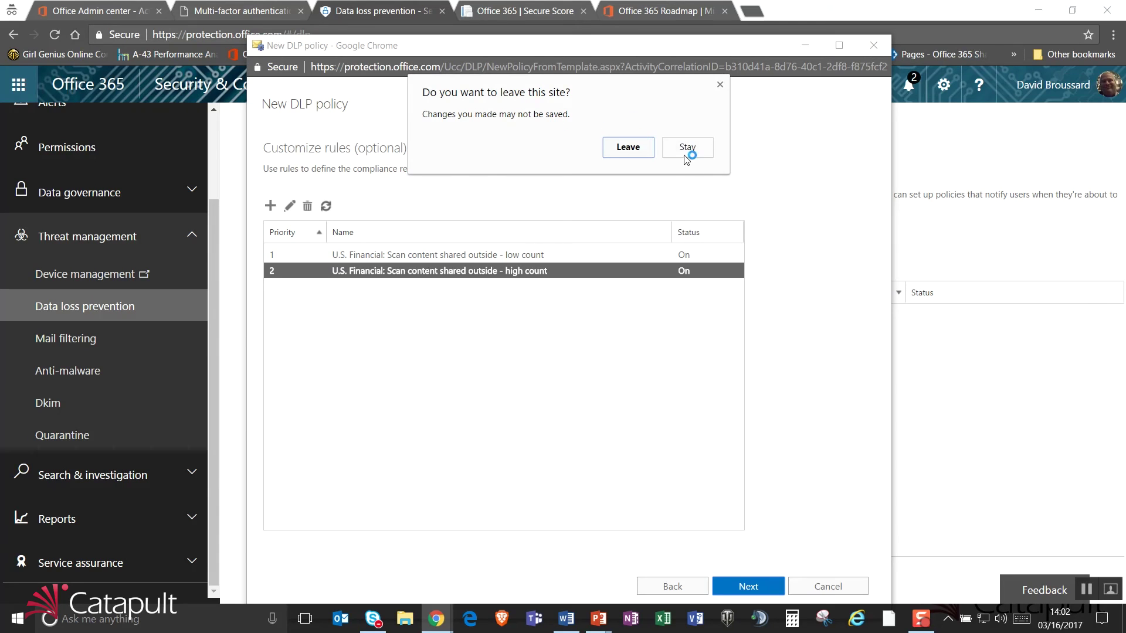
left_click(626, 148)
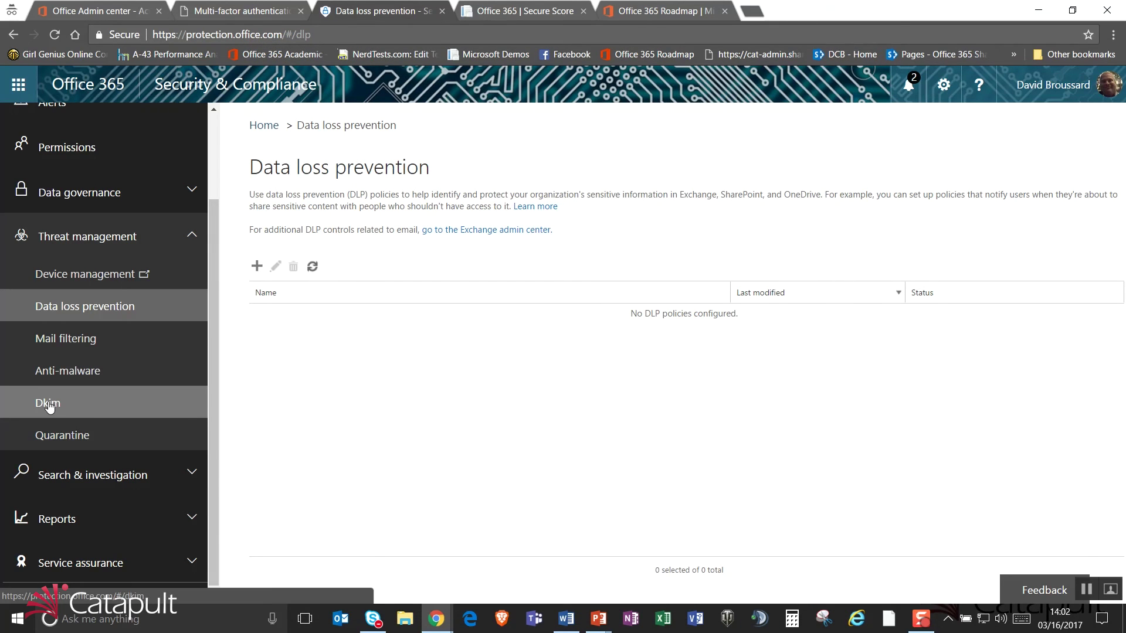
left_click(189, 480)
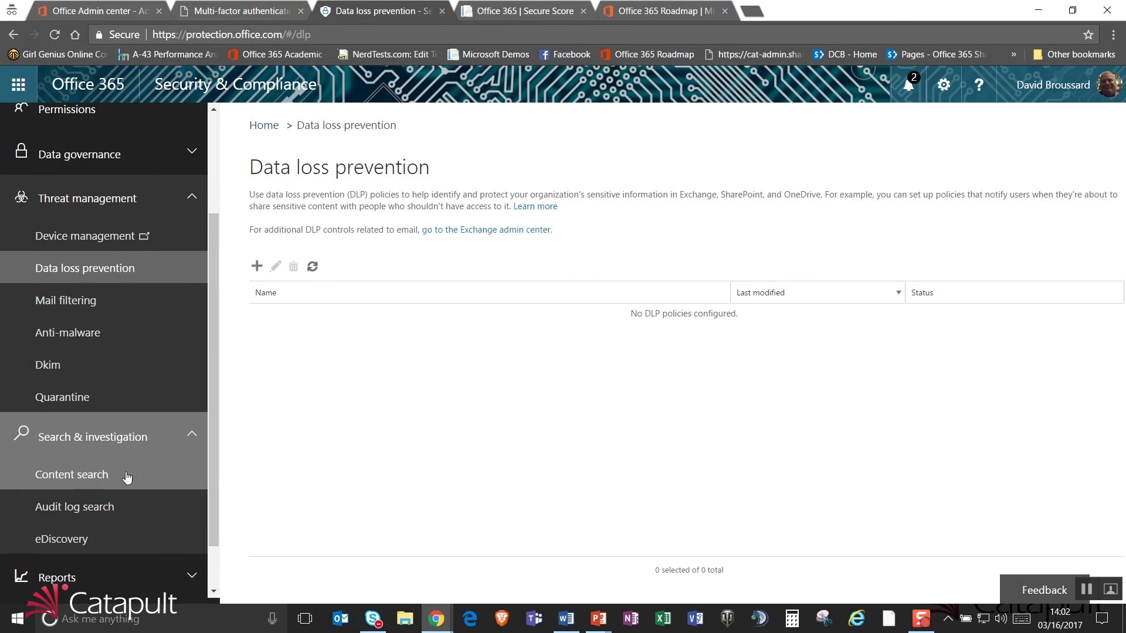
scroll(126, 477, "down", 1)
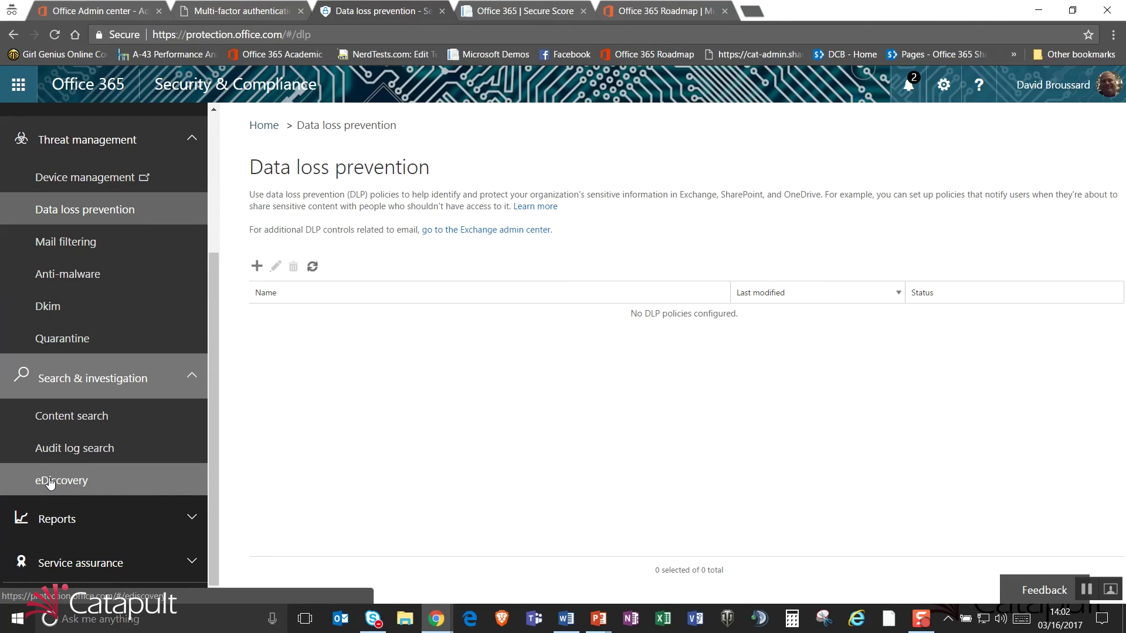
left_click(63, 449)
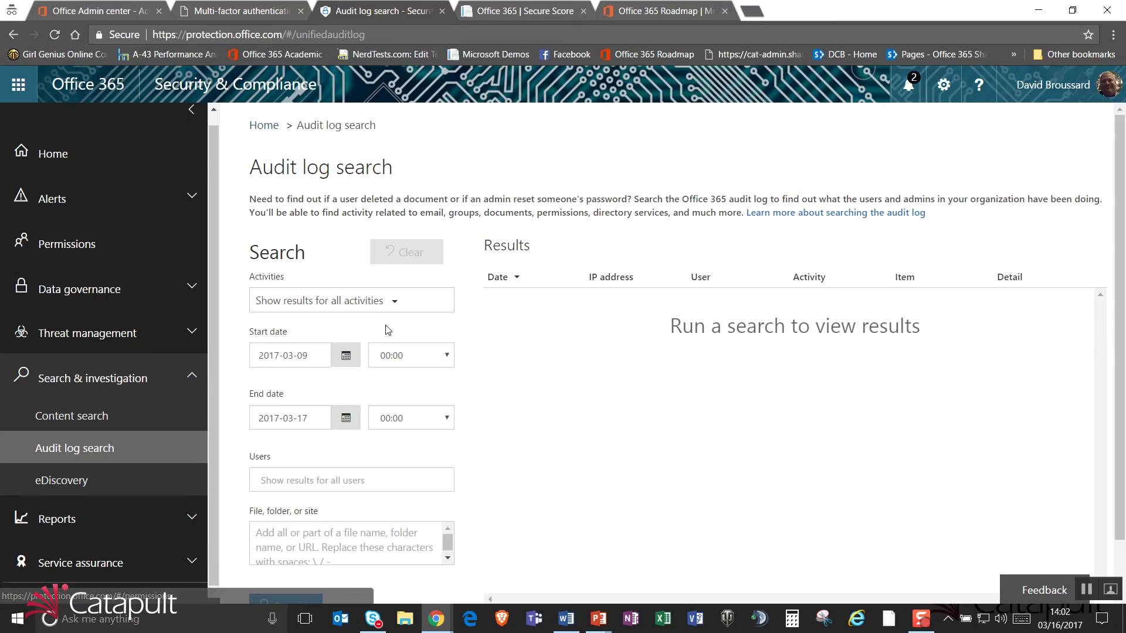
Select the Downloaded file and Uploaded file activities for the audit log search.
left_click(389, 303)
scroll(390, 447, "down", 3)
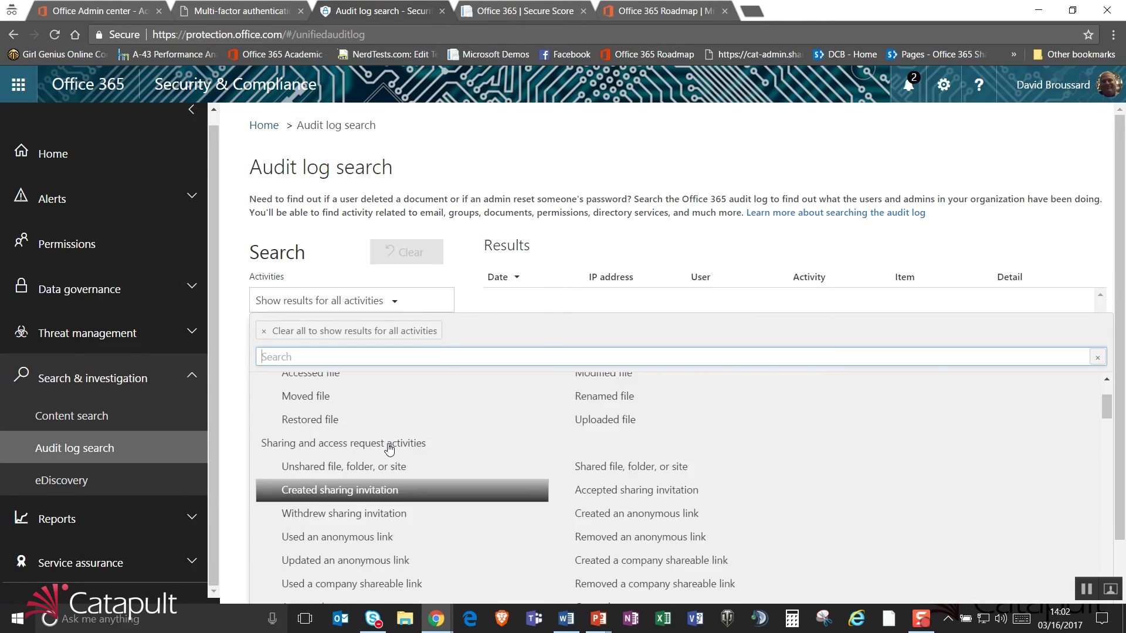
scroll(389, 444, "up", 3)
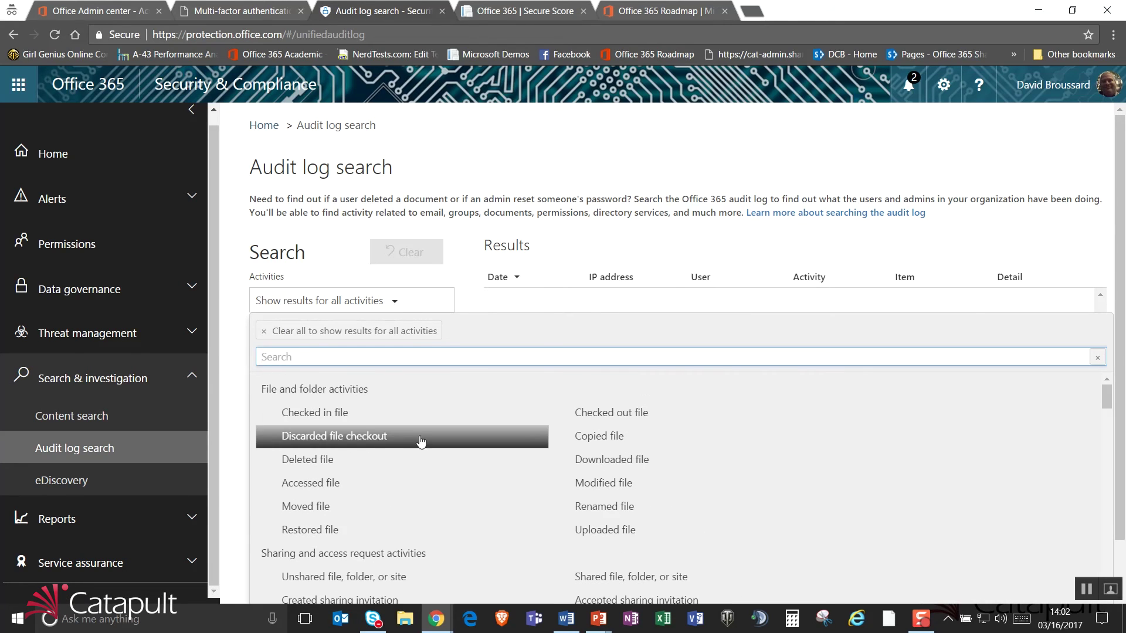
left_click(620, 463)
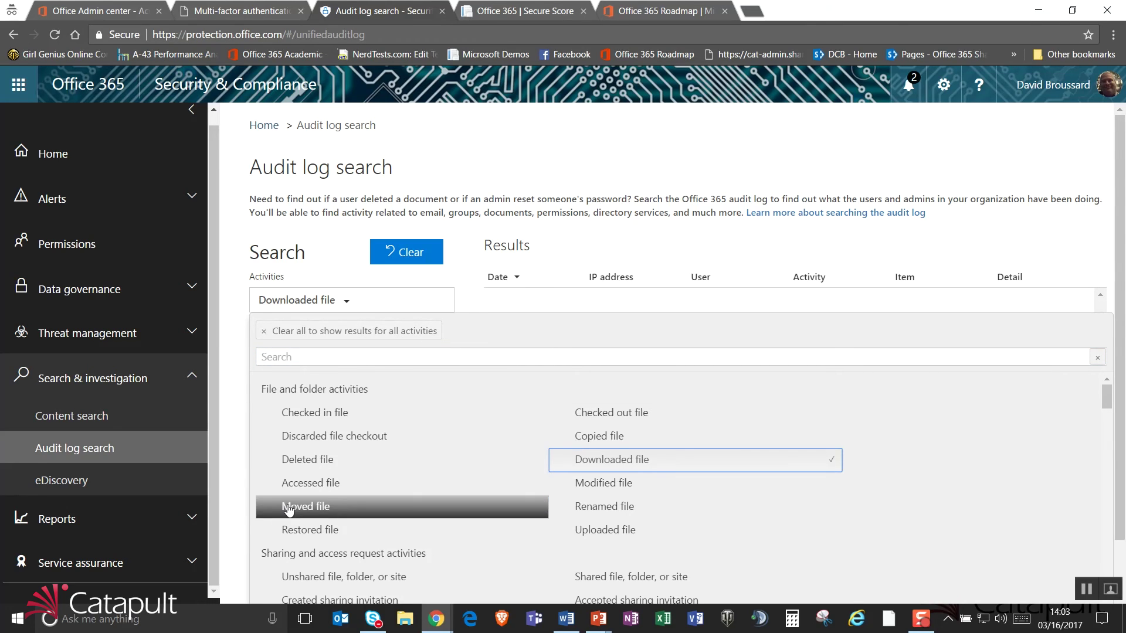
left_click(578, 529)
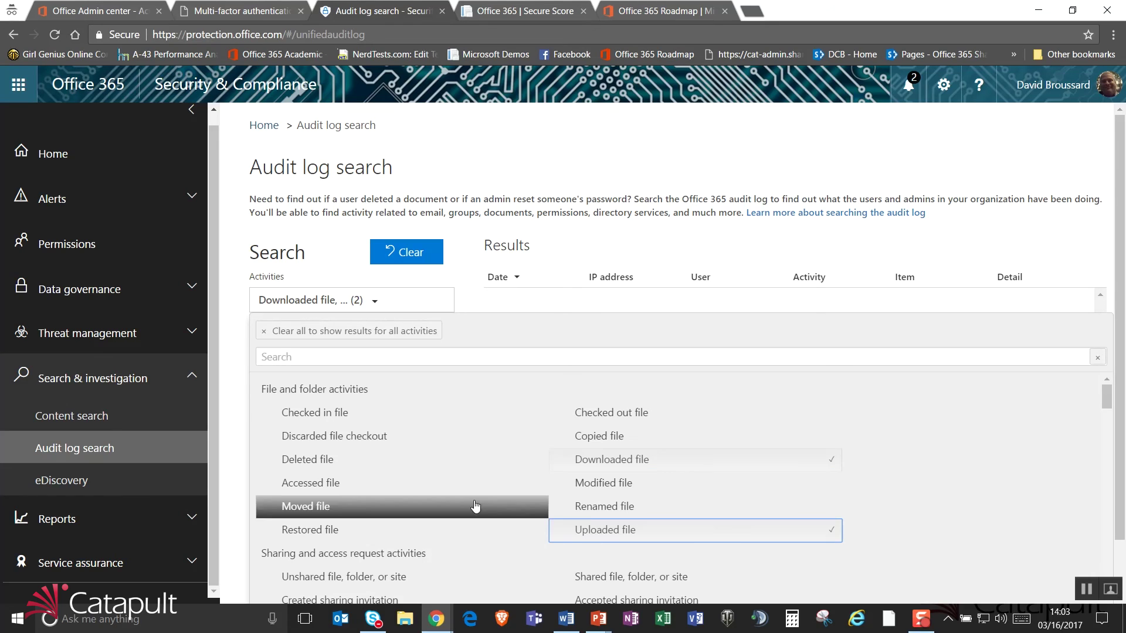
left_click(554, 248)
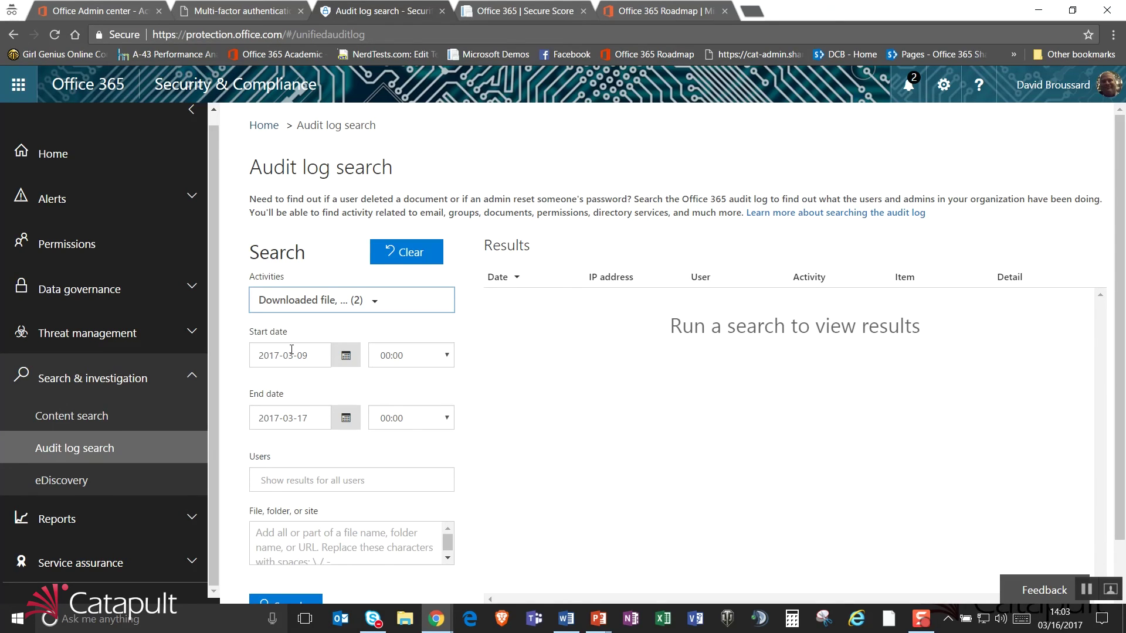
Set the search start date to 2017-01-01 and run the audit log search.
left_click(345, 357)
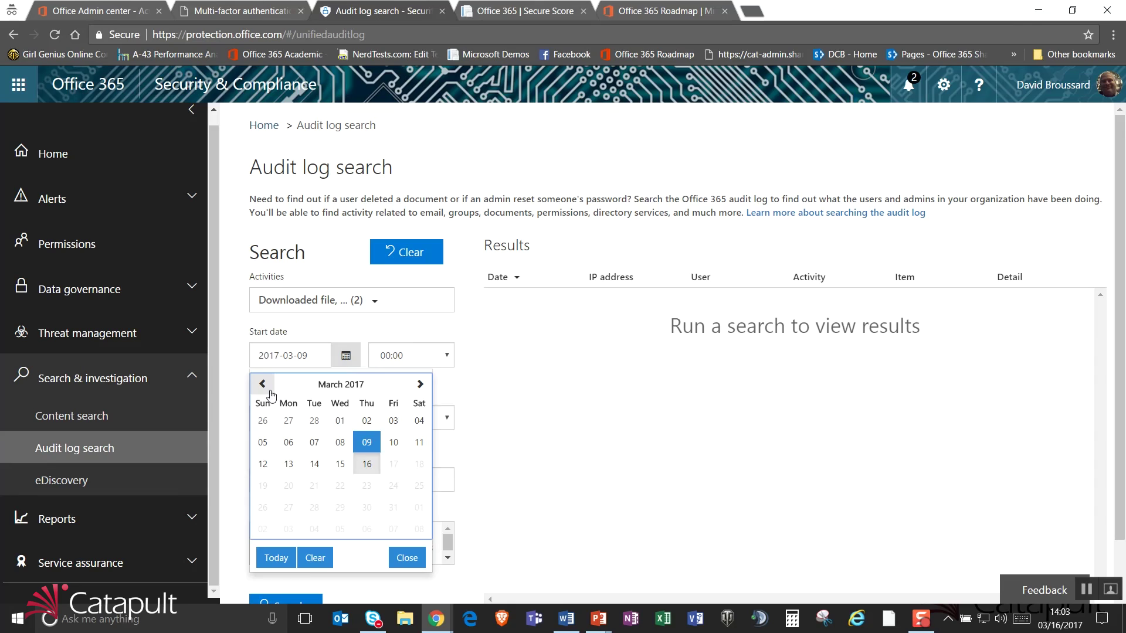
left_click(269, 390)
left_click(268, 390)
left_click(262, 421)
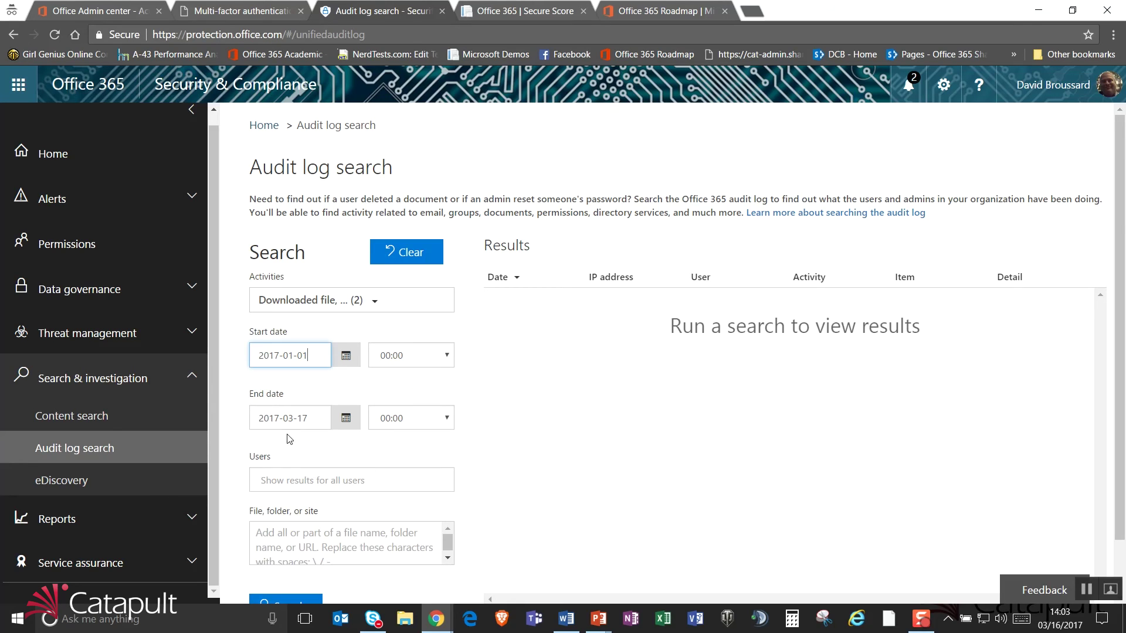
scroll(357, 481, "down", 1)
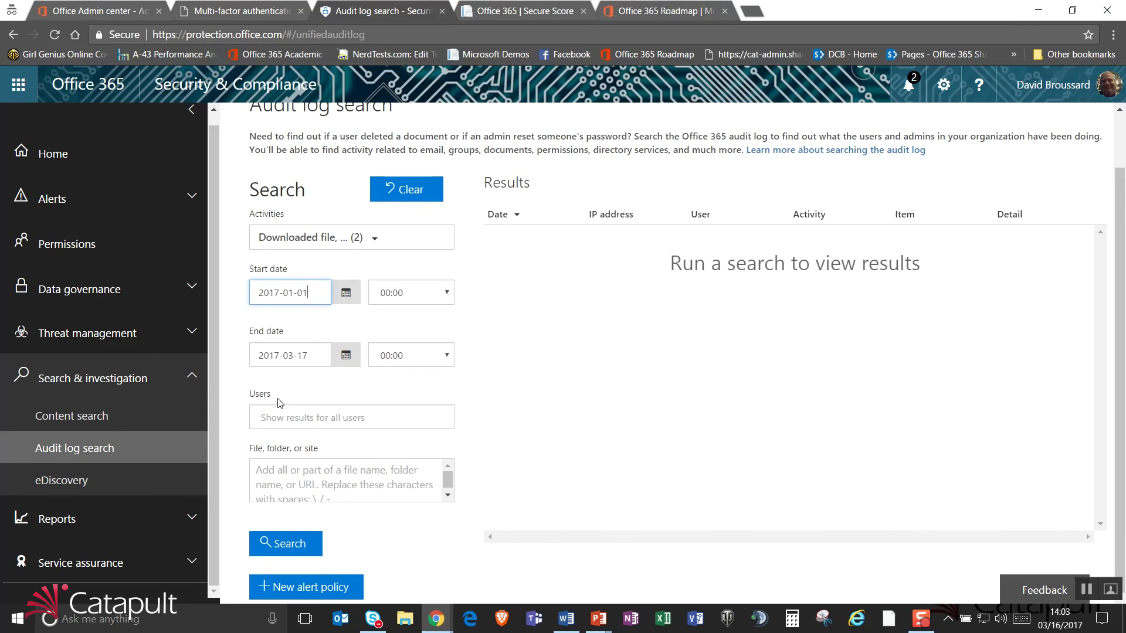
left_click(289, 544)
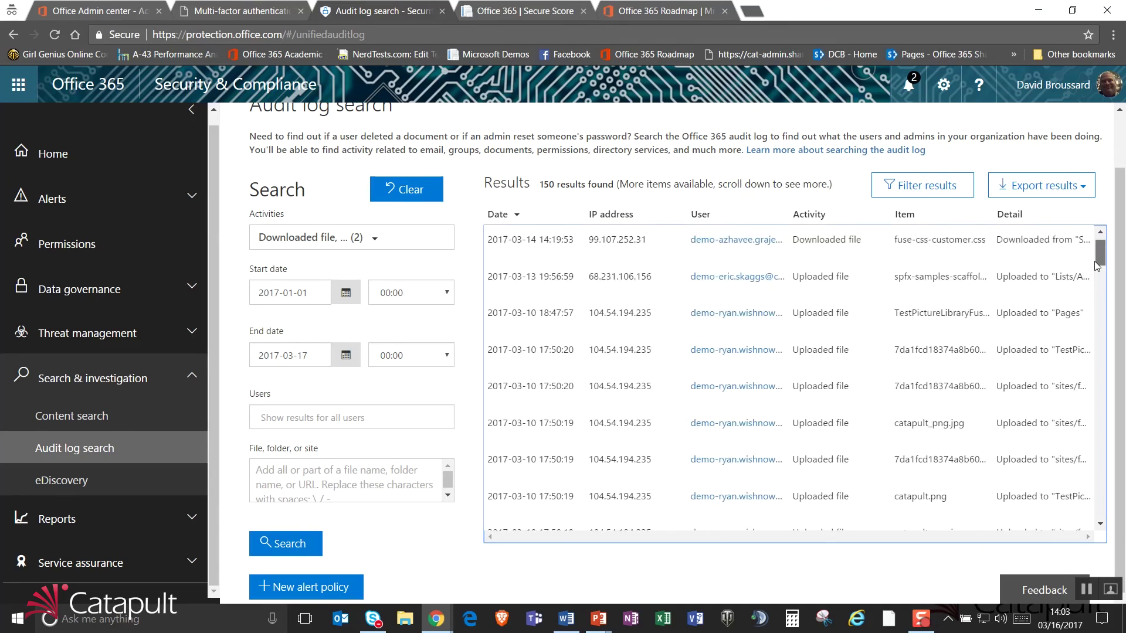
Scroll the audit log results to load 300 uploaded/downloaded file entries.
scroll(1100, 427, "down", 10)
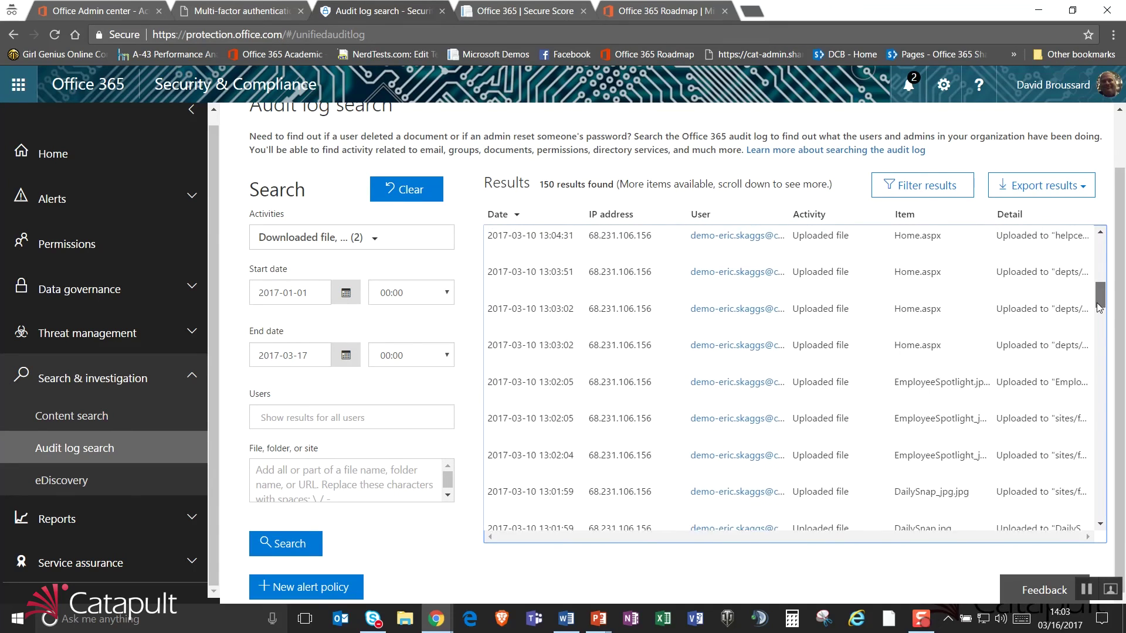
scroll(1101, 426, "down", 10)
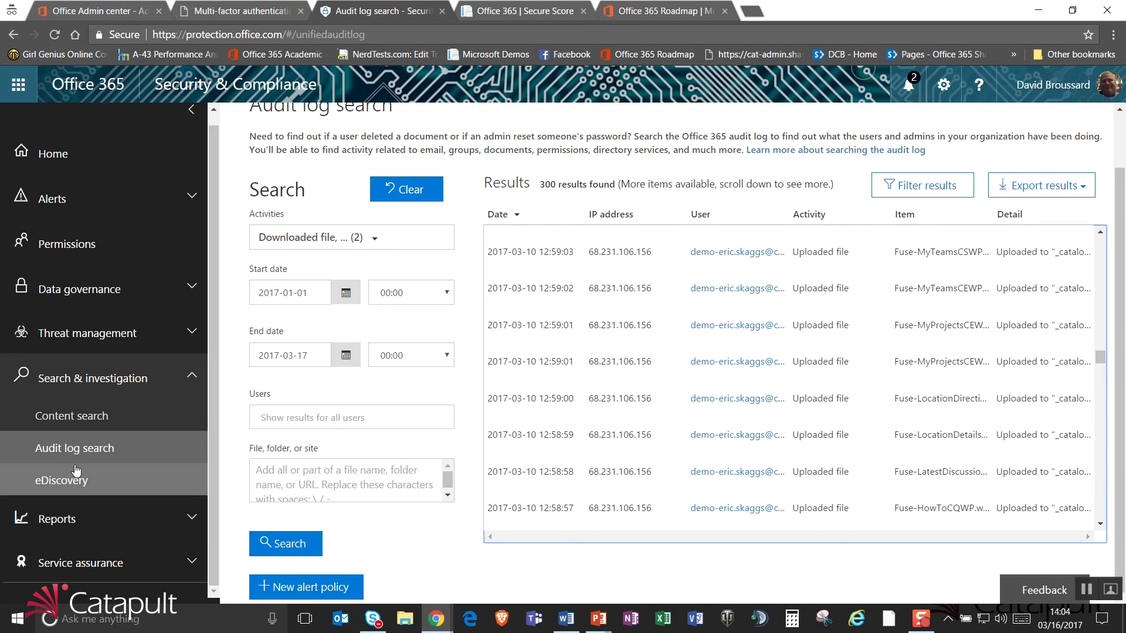
Open the eDiscovery page listing the closed case 'Sued by someone'.
left_click(60, 481)
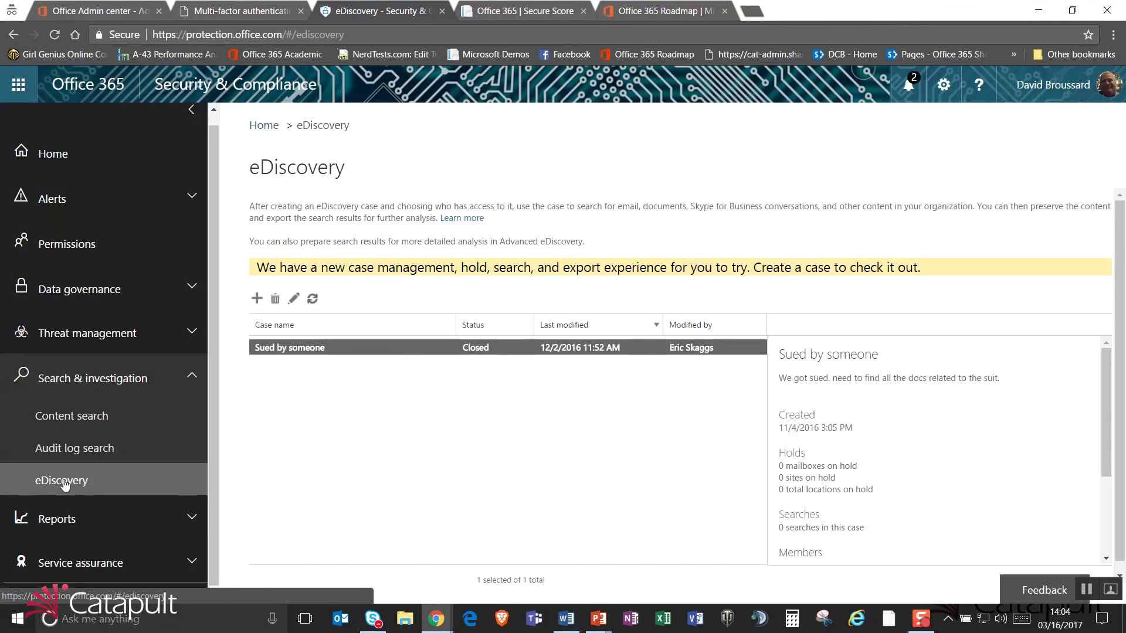
Open the Reports Dashboard showing the DLP policy matches and false positives tiles.
left_click(52, 520)
left_click(57, 527)
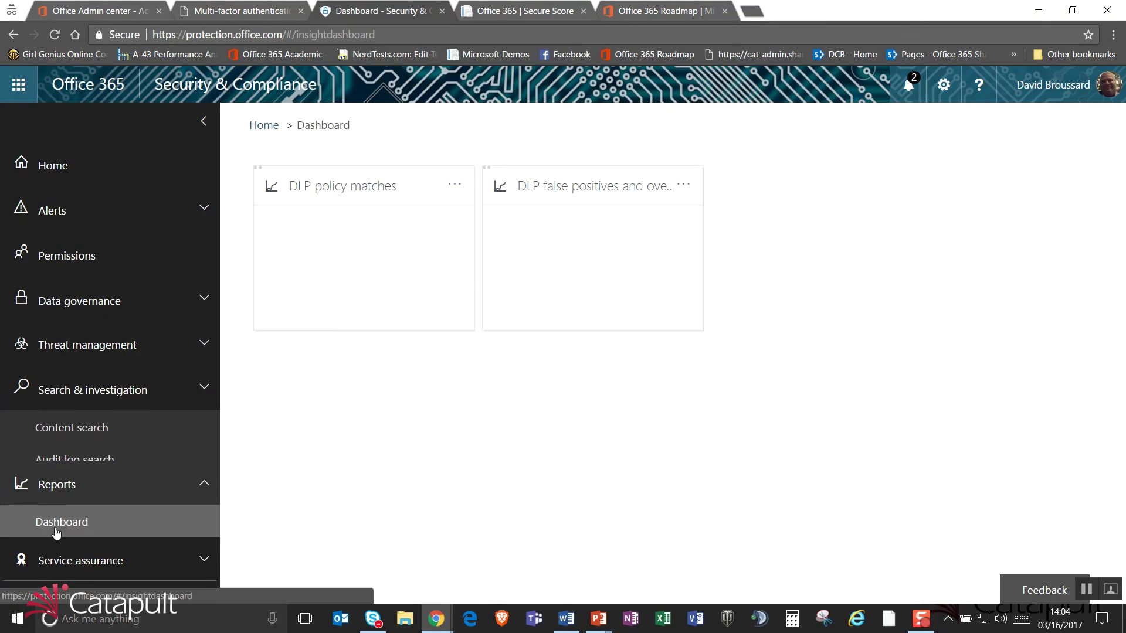